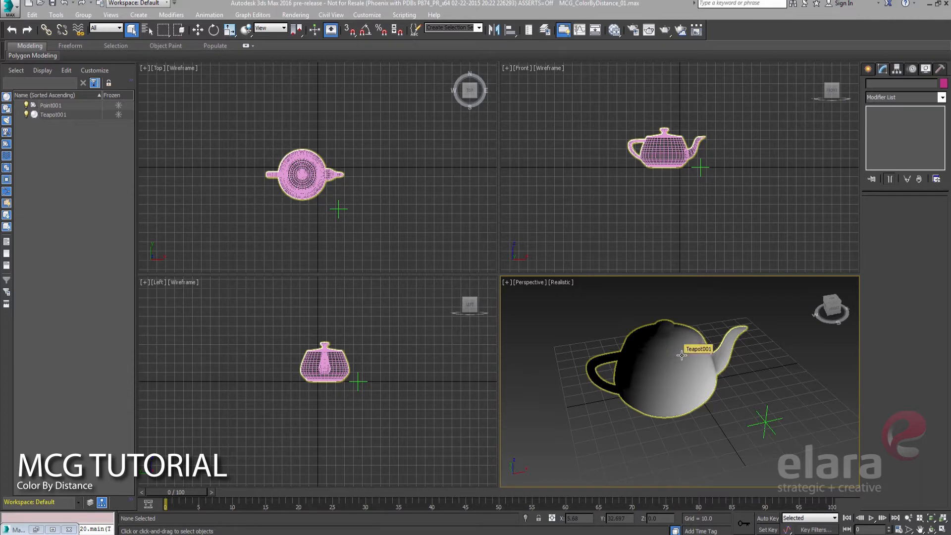
- Move the point helper on the ground plane beside the teapot to about X 25.3, Y -47.3, then reselect the teapot
left_click(678, 381)
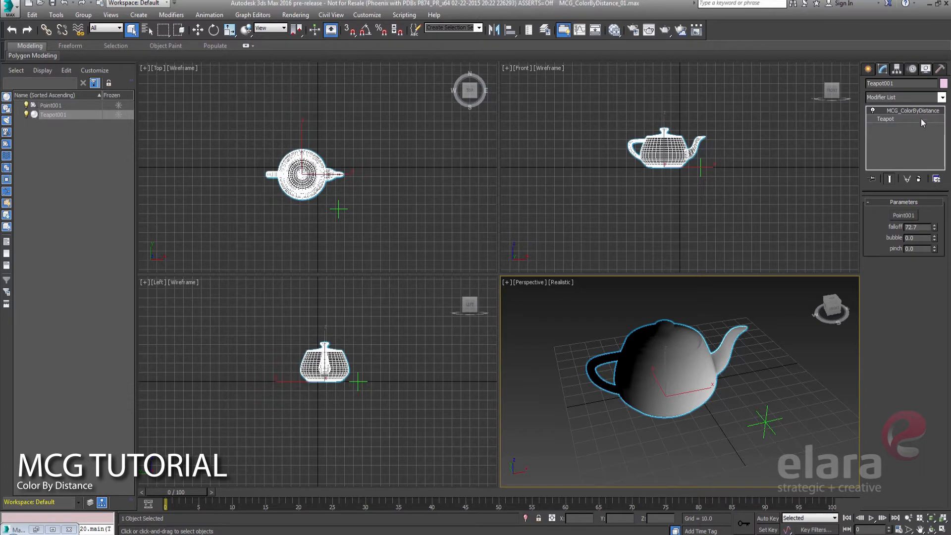
left_click(766, 422)
right_click(767, 423)
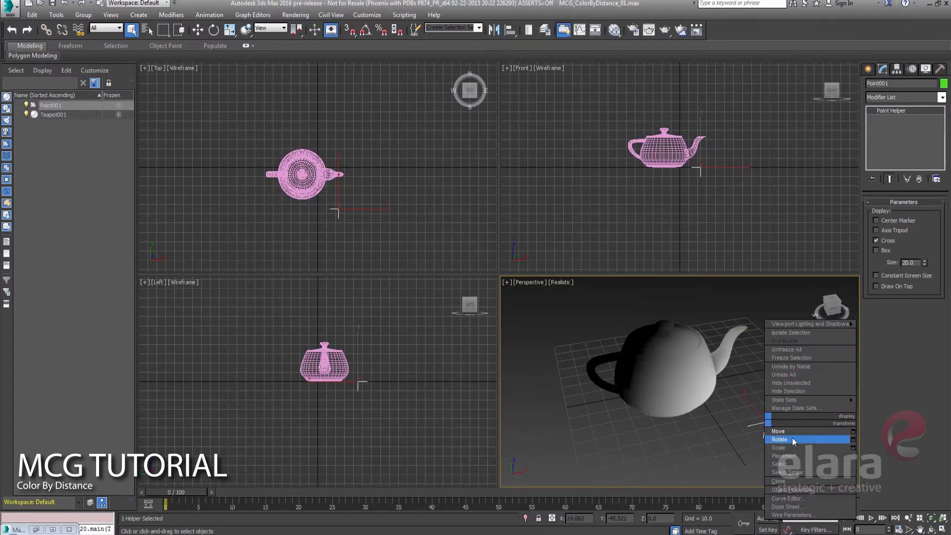
left_click(783, 430)
mouse_move(775, 414)
left_mouse_down()
mouse_move(805, 415)
mouse_move(734, 441)
mouse_move(688, 414)
mouse_move(808, 397)
mouse_move(791, 391)
mouse_move(822, 430)
mouse_move(795, 396)
mouse_move(824, 421)
mouse_move(746, 409)
left_mouse_up()
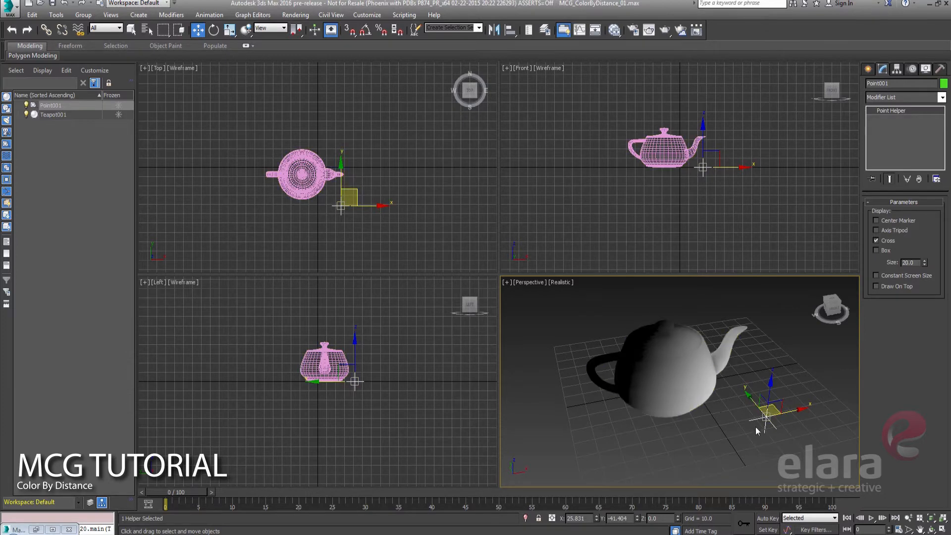
left_click_drag(774, 410, 779, 417)
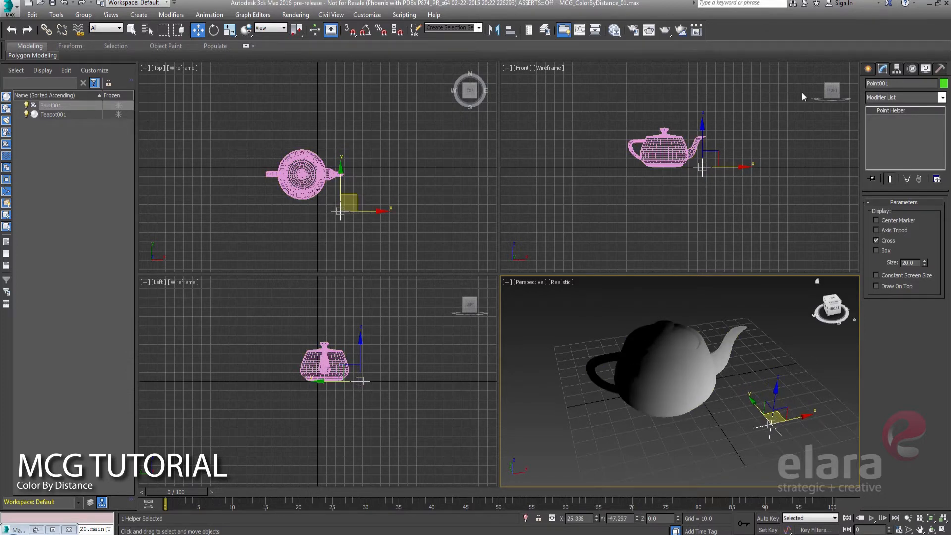
left_click(701, 355)
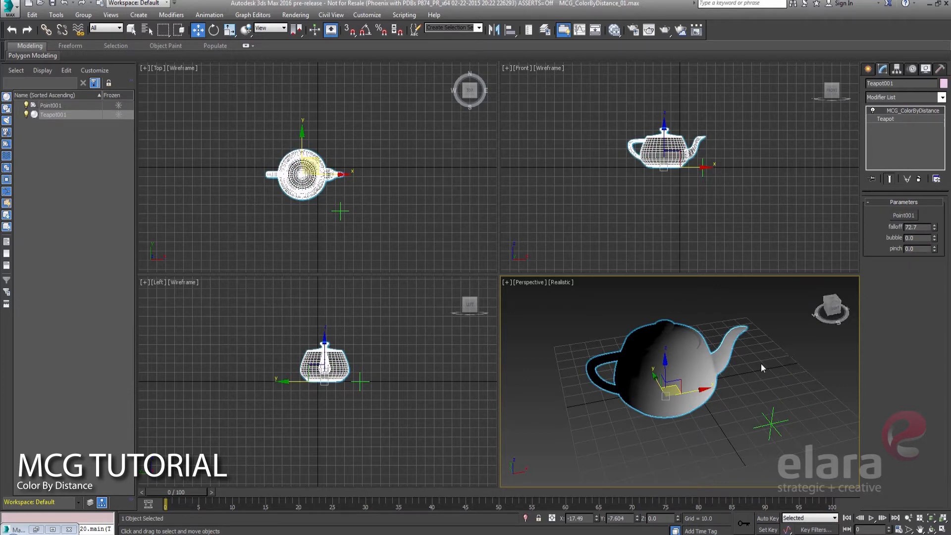
- Open the Max Creation Graph editor and position its window clear of the teapot's modifier parameters
left_click(405, 16)
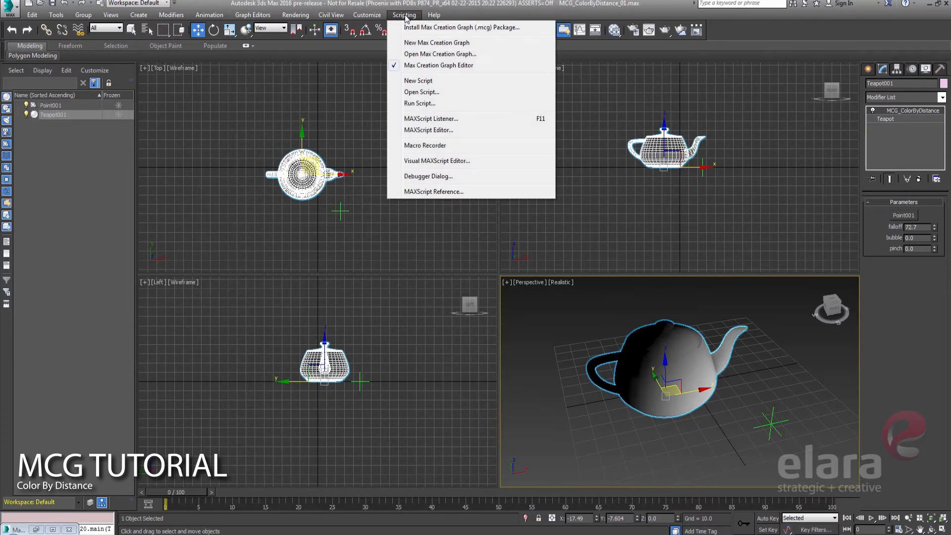
left_click(429, 66)
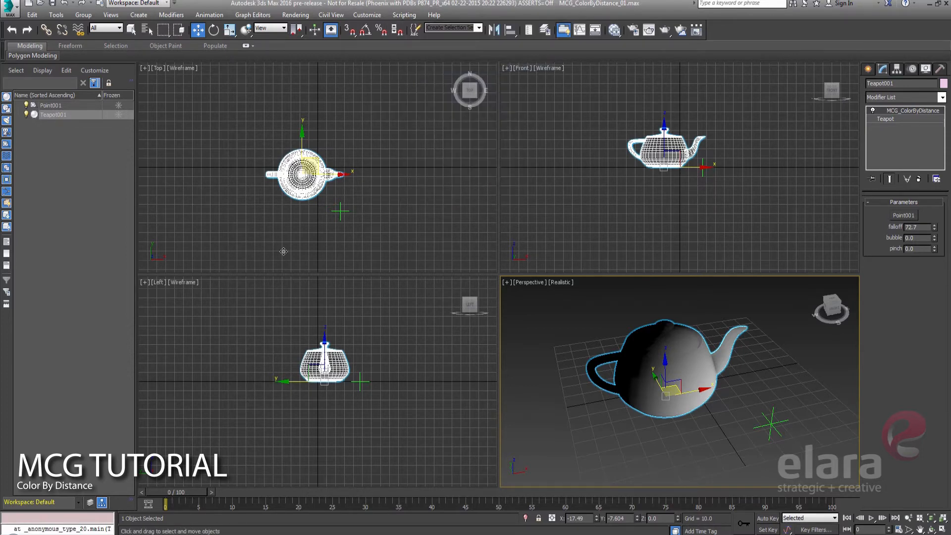
left_click(413, 13)
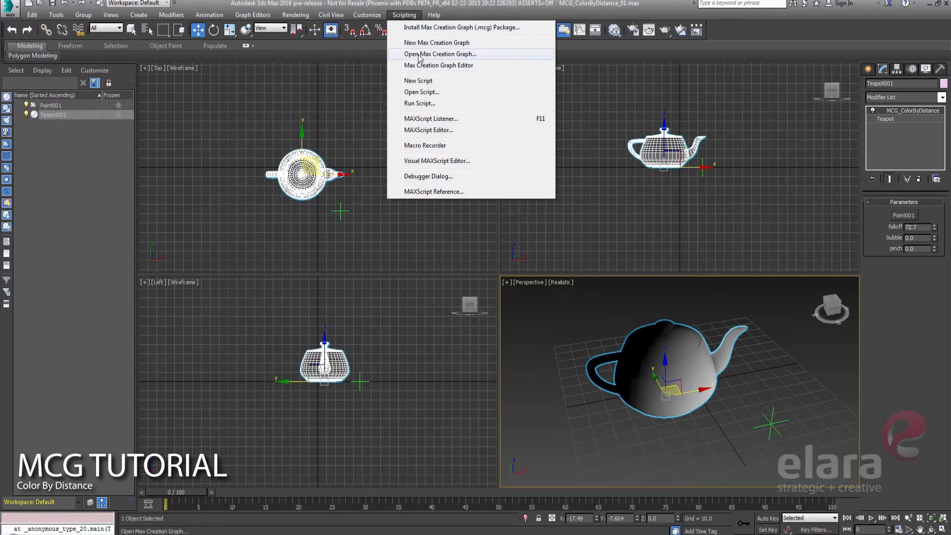
left_click(413, 66)
left_click(632, 65)
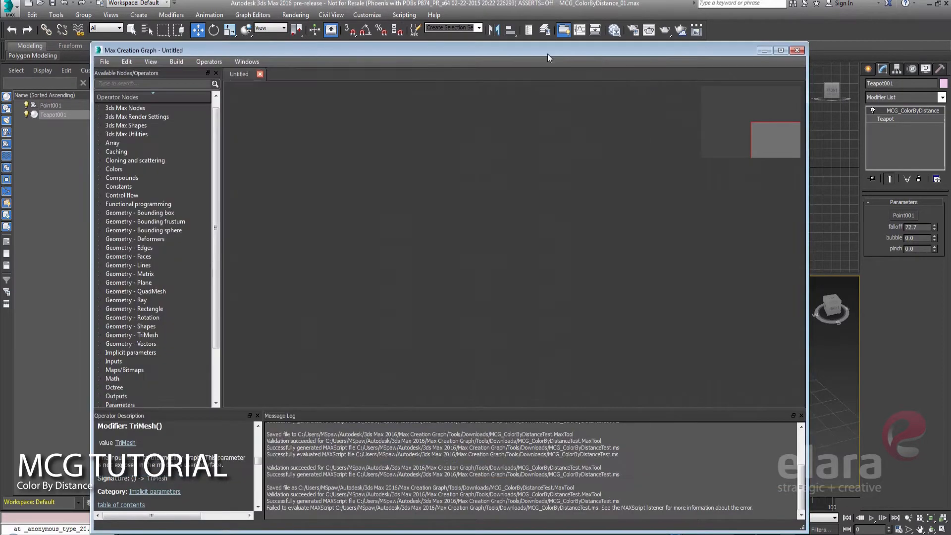
mouse_move(548, 52)
left_mouse_down()
mouse_move(606, 79)
mouse_move(564, 43)
left_mouse_up()
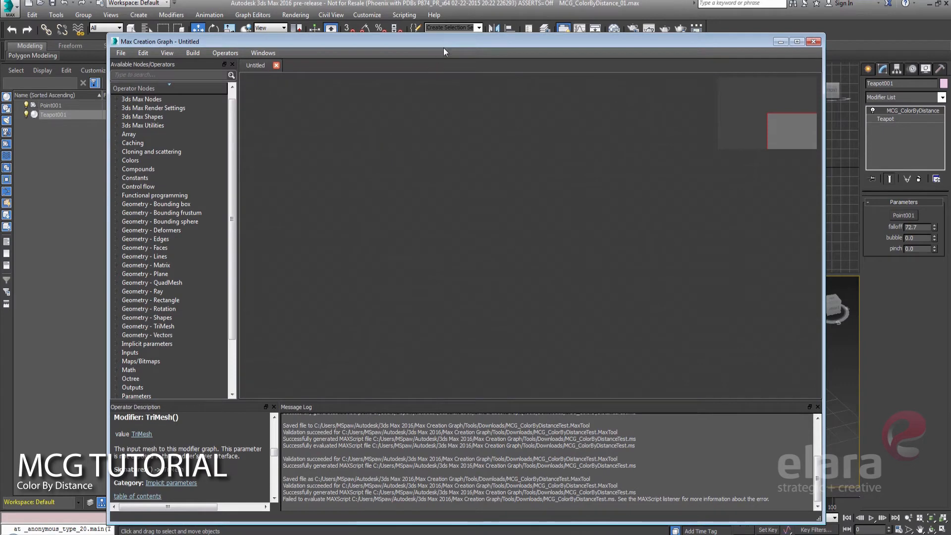
left_click_drag(443, 48, 364, 43)
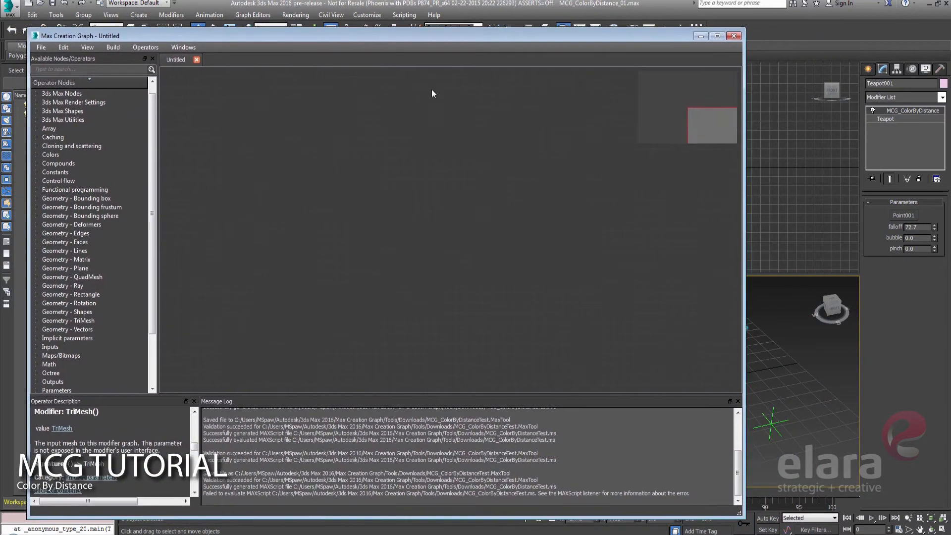
- Add an Output: modifier node at the far right of the empty graph
right_click(654, 264)
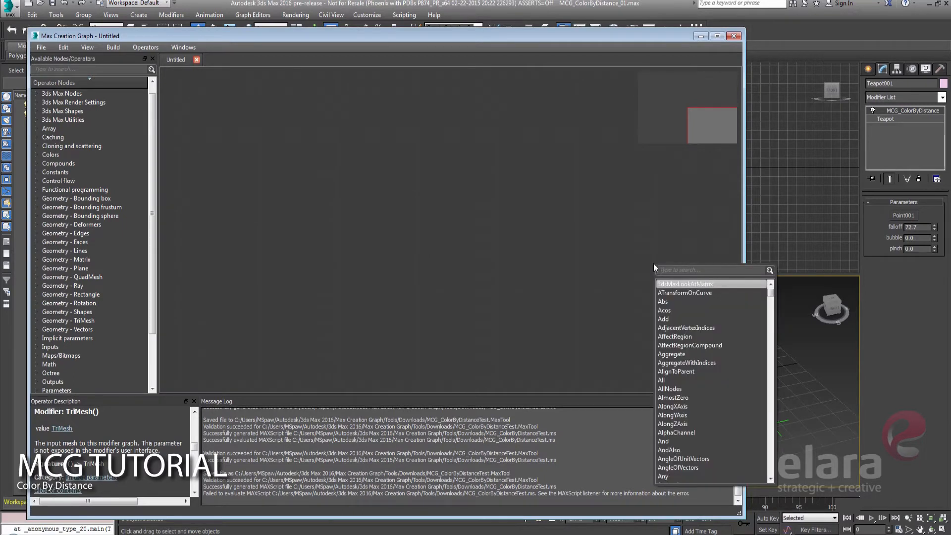
type("ou")
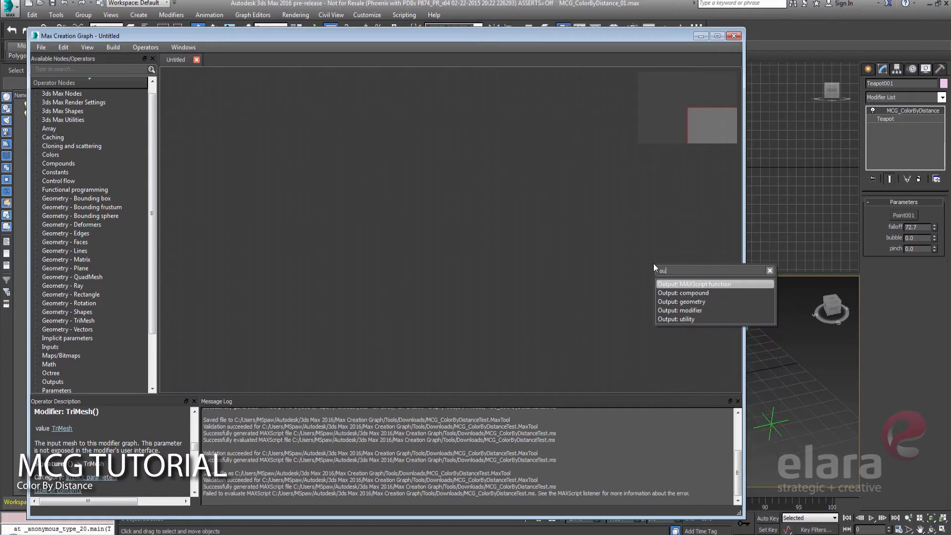
left_click(685, 310)
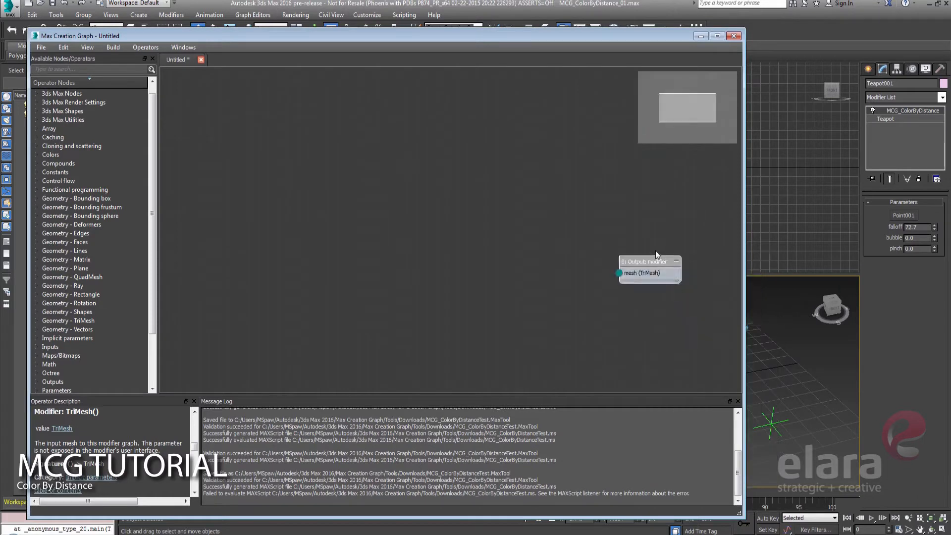
left_click_drag(656, 251, 683, 242)
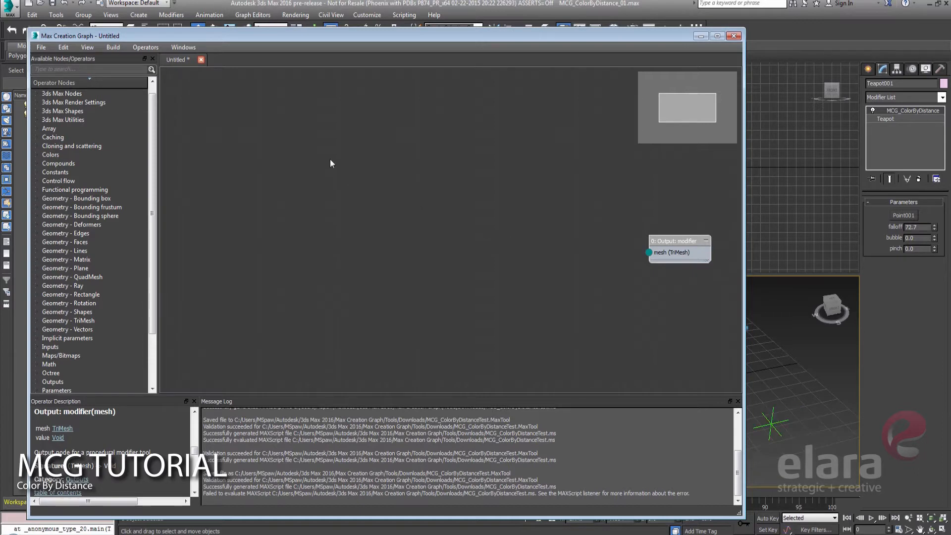
- Add a Parameter: INode operator at the upper left of the graph and name it node
left_click(267, 158)
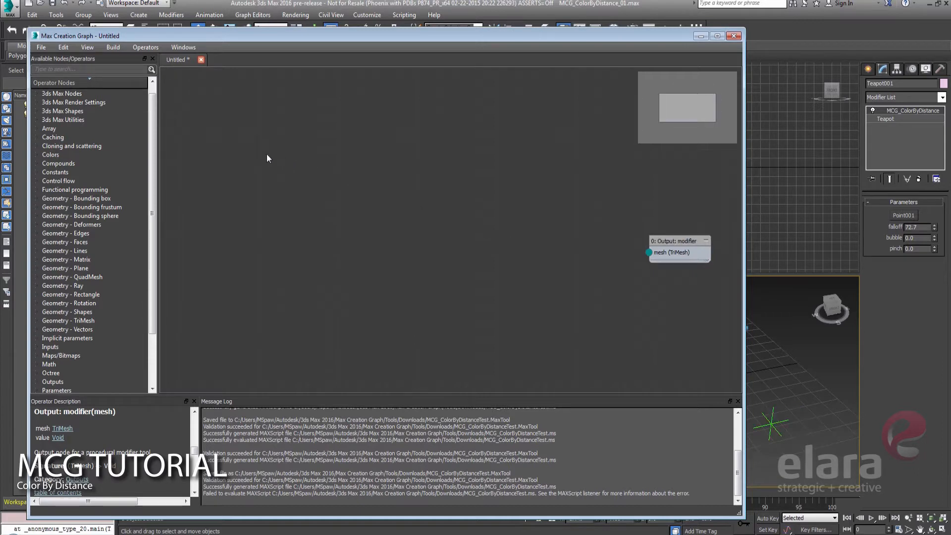
right_click(267, 158)
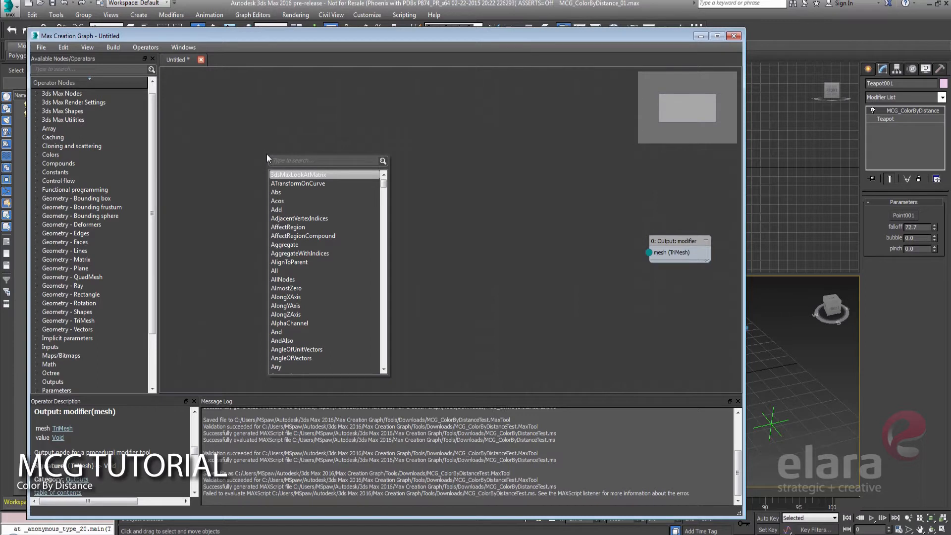
type("par")
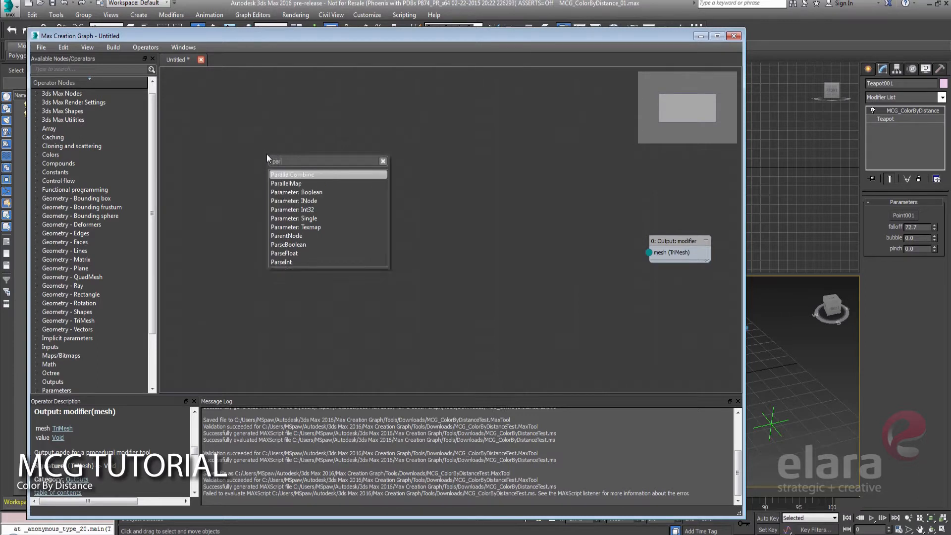
left_click(287, 198)
left_click_drag(259, 160, 229, 129)
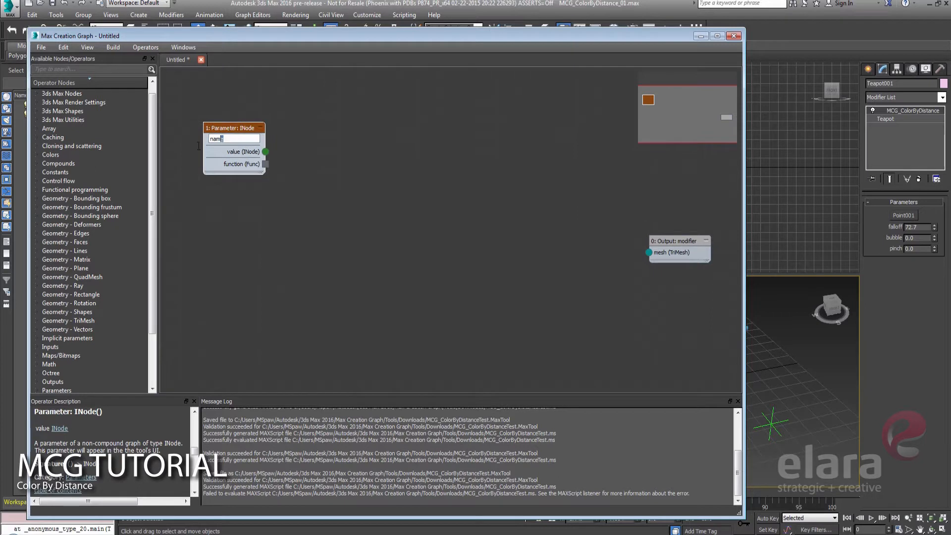
double_click(221, 139)
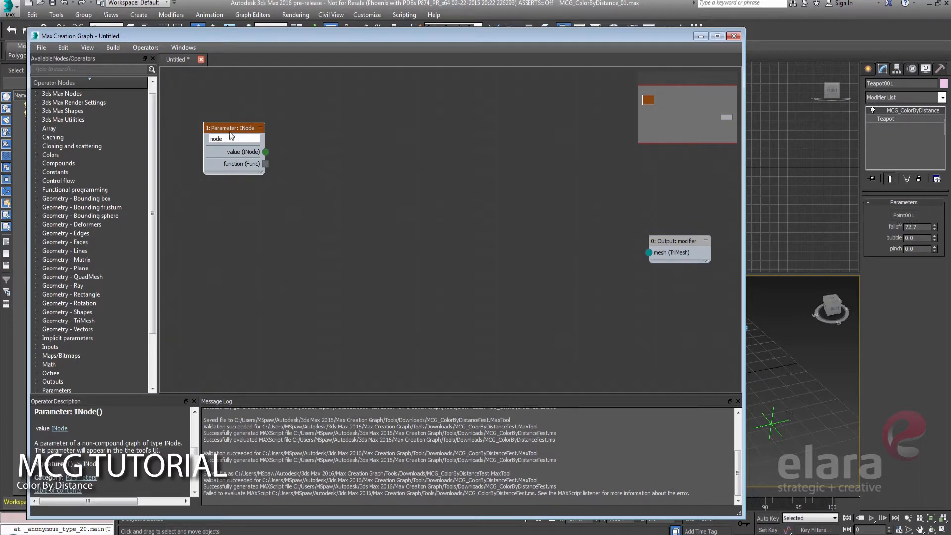
left_click_drag(218, 129, 228, 118)
- Add a Modifier: Matrix operator and arrange it directly below the Parameter: INode operator
left_click(219, 235)
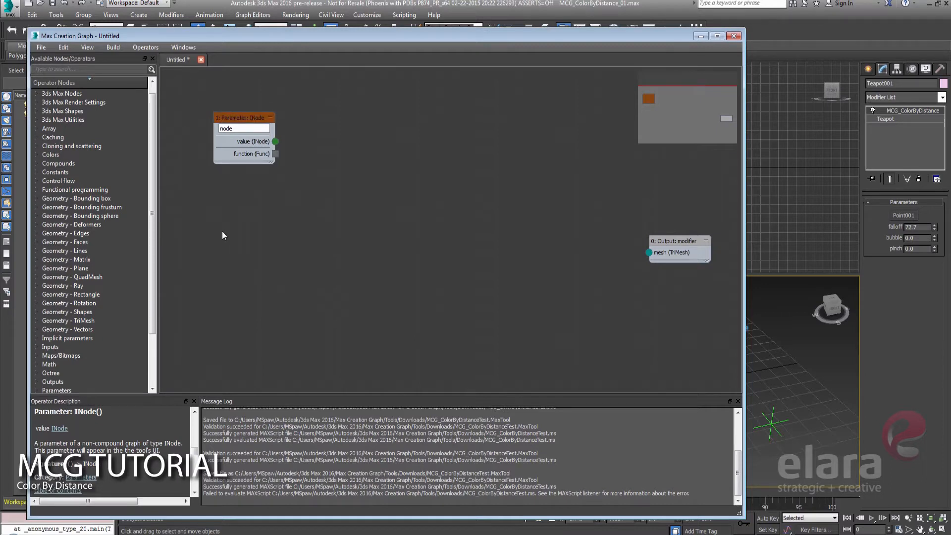
right_click(222, 232)
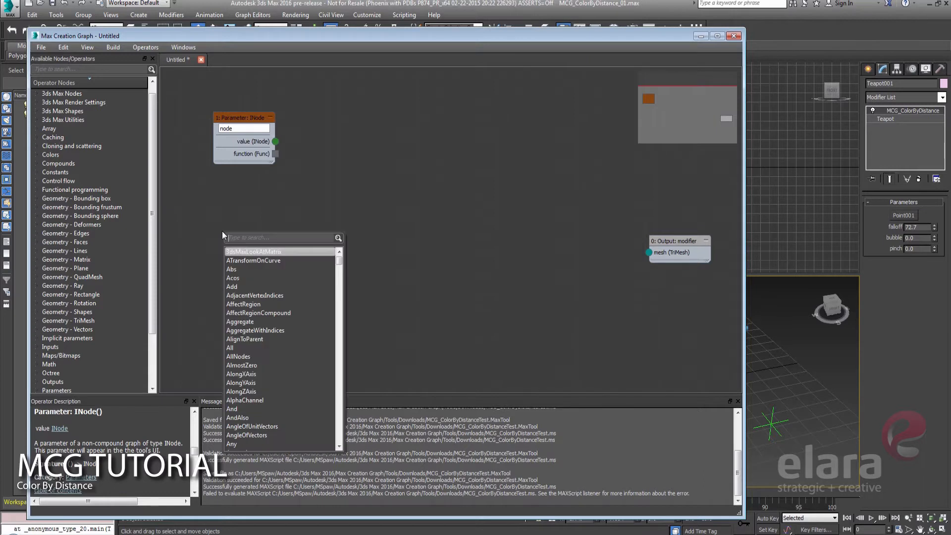
type("mod")
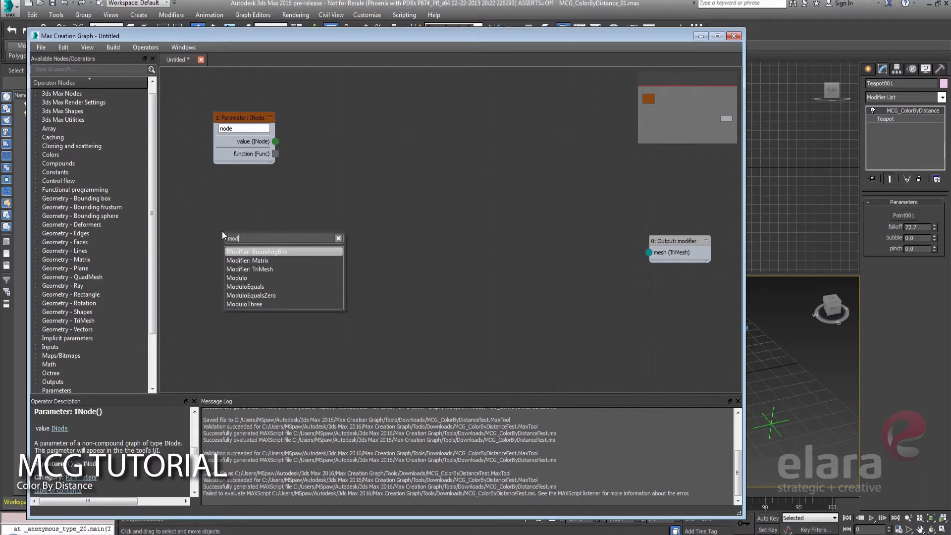
left_click(254, 259)
left_click_drag(237, 229, 259, 209)
left_click(247, 119)
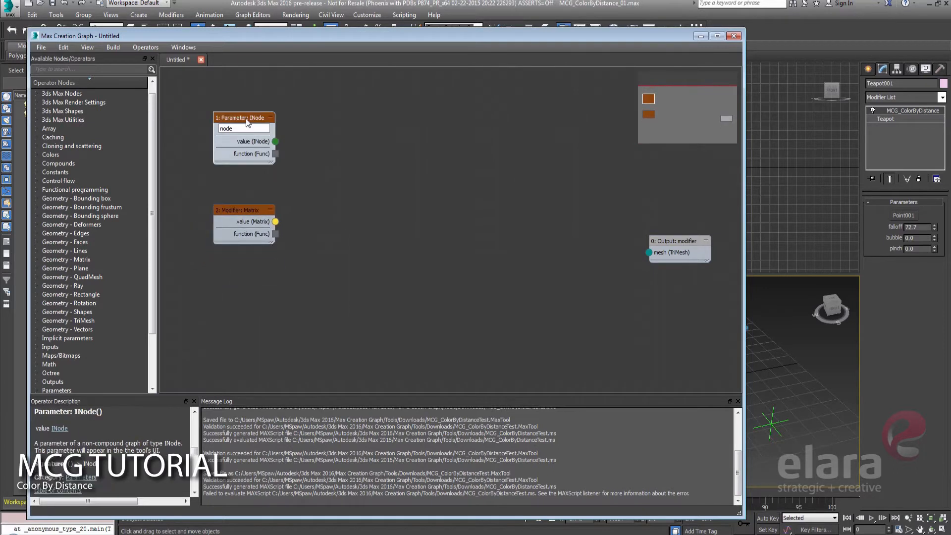
left_click_drag(246, 118, 244, 145)
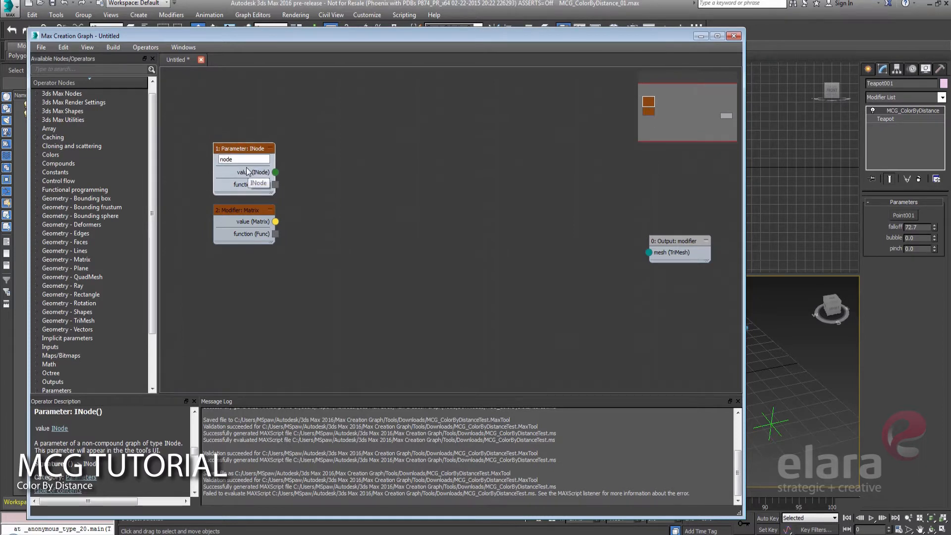
- Add a MeshVertexToNodeDistance operator to the right of the two input nodes and widen it to show its full name
right_click(359, 194)
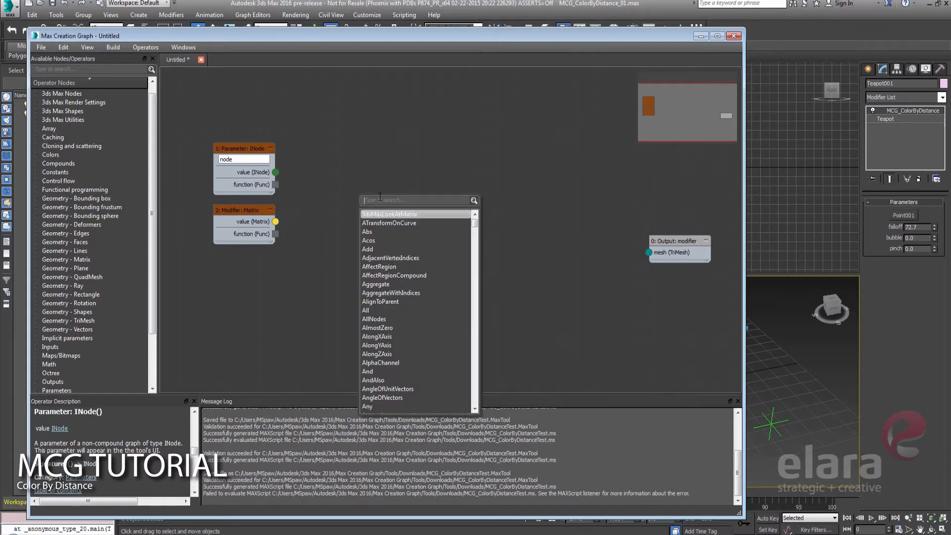
type("mes")
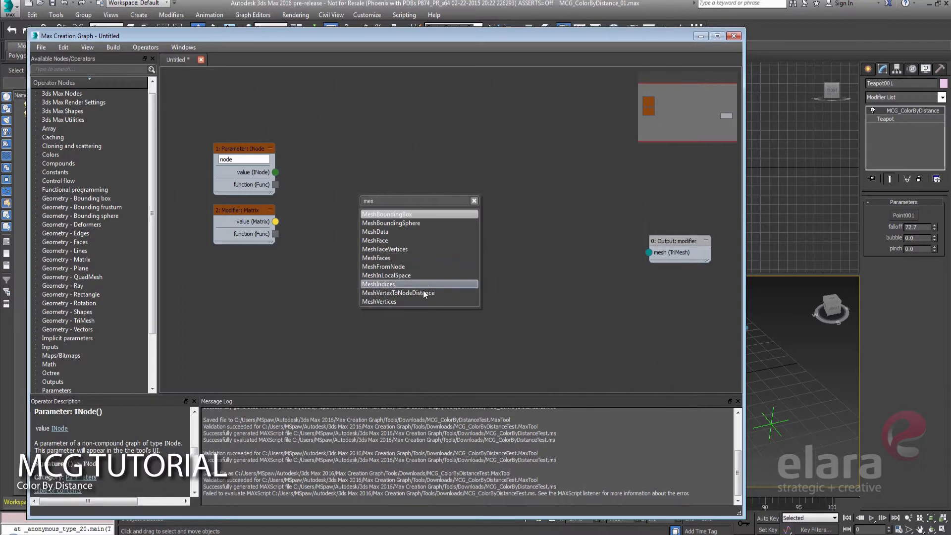
left_click(414, 294)
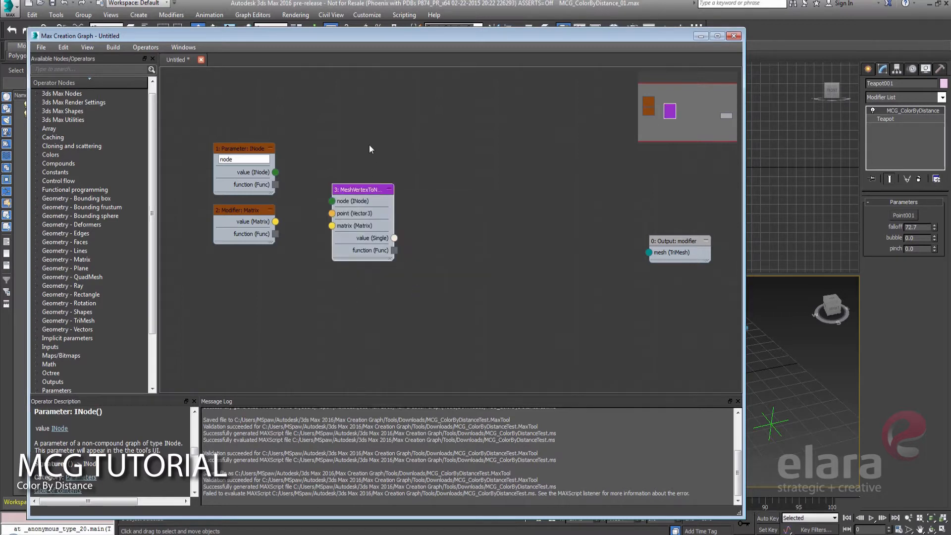
left_click_drag(364, 190, 354, 180)
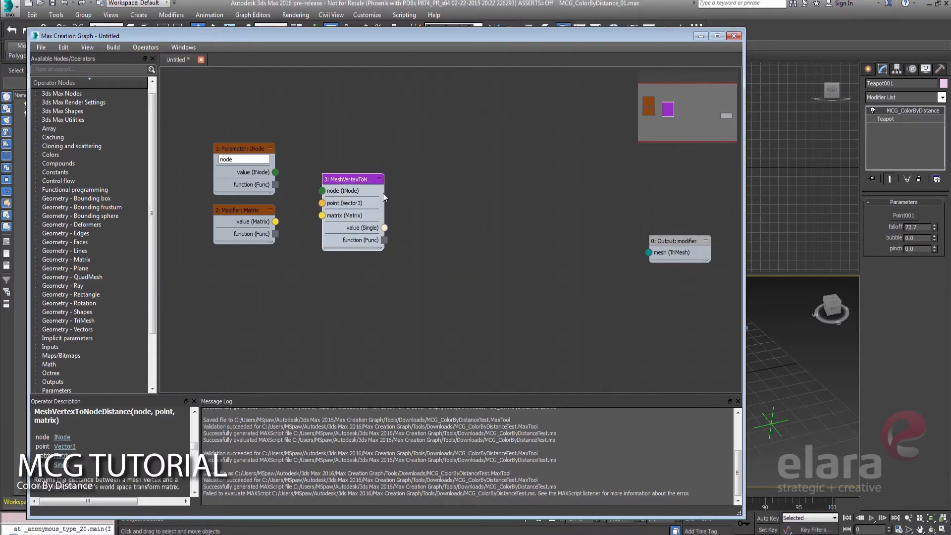
left_click_drag(385, 251, 402, 239)
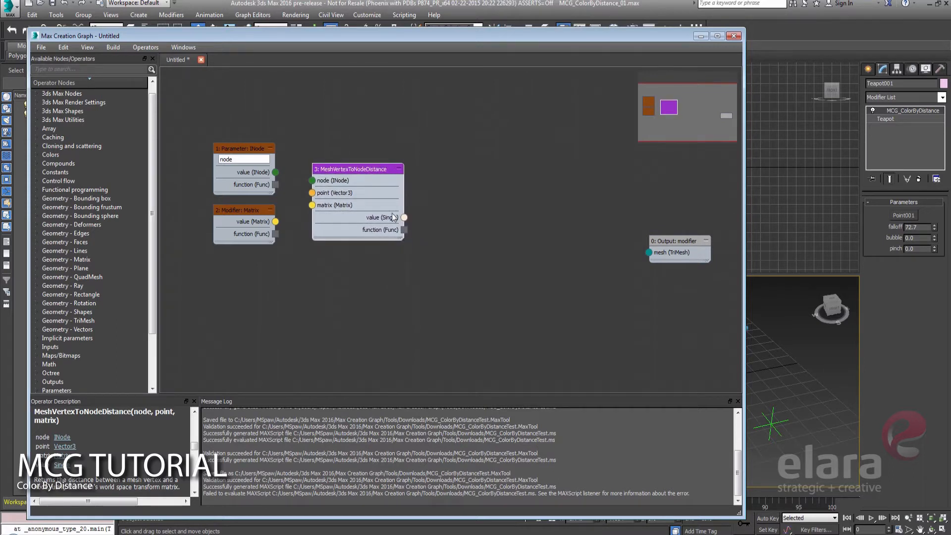
- Connect the INode value to the node input and the Matrix value to the matrix input of MeshVertexToNodeDistance
left_click_drag(364, 169, 374, 169)
left_click_drag(275, 172, 322, 181)
left_click_drag(276, 222, 322, 205)
left_click_drag(344, 166, 334, 166)
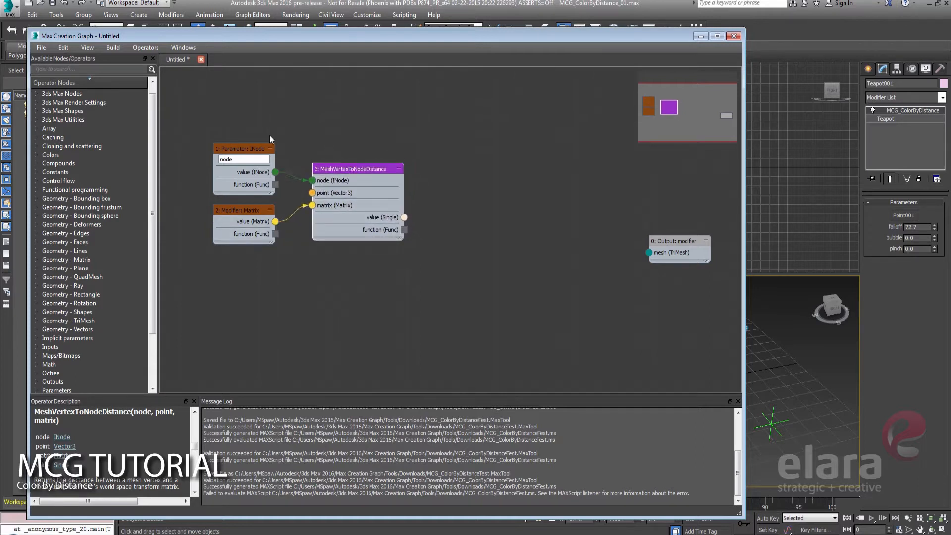
- Group the INode, Matrix and MeshVertexToNodeDistance nodes and title the group The Distance Part
left_click_drag(321, 248, 459, 330)
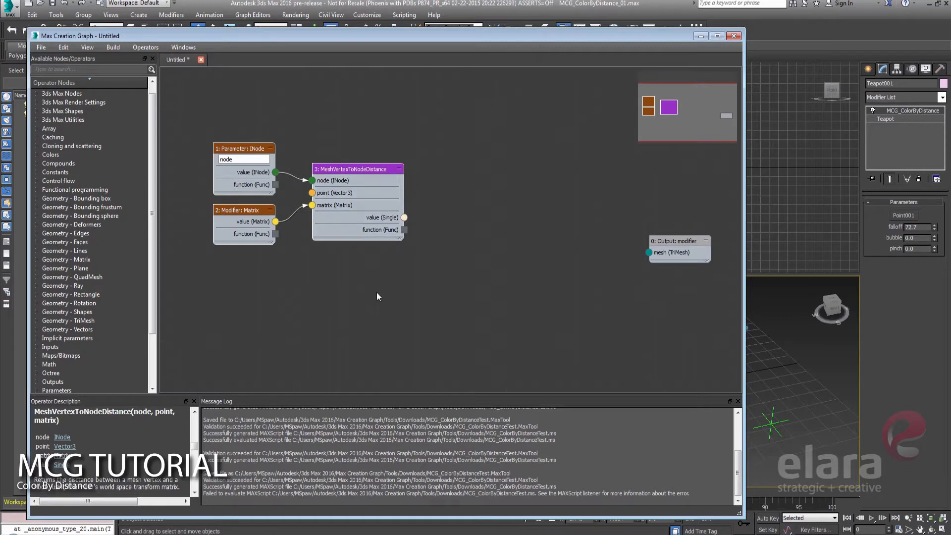
right_click(378, 293)
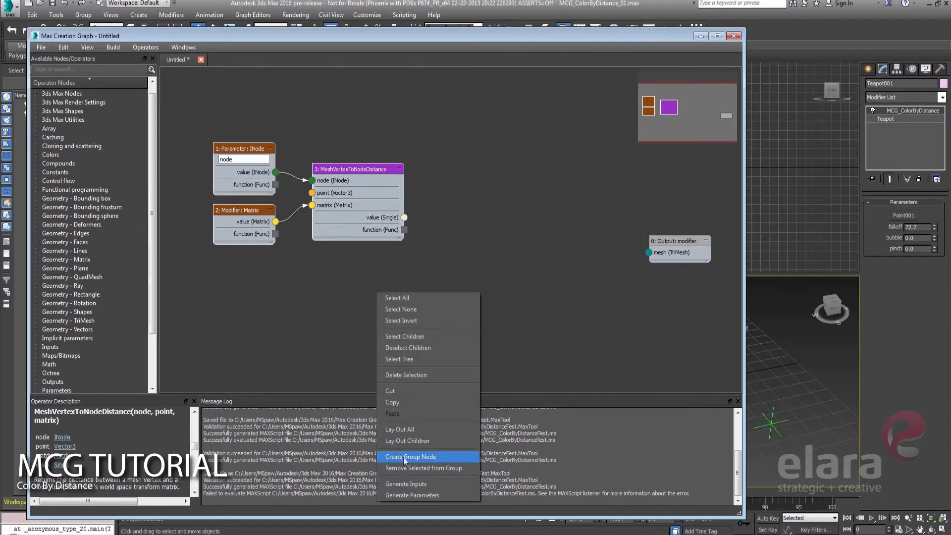
left_click(403, 457)
double_click(316, 130)
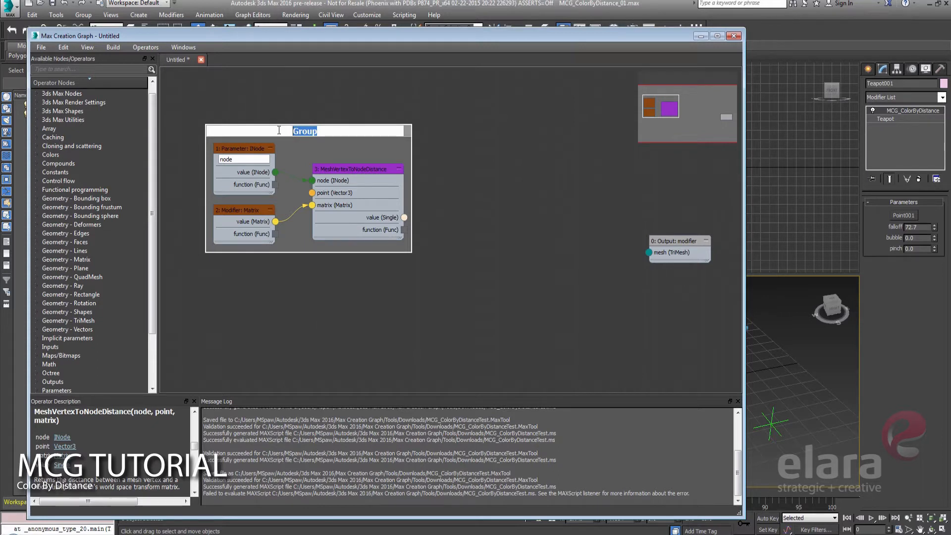
type("The Distance Part")
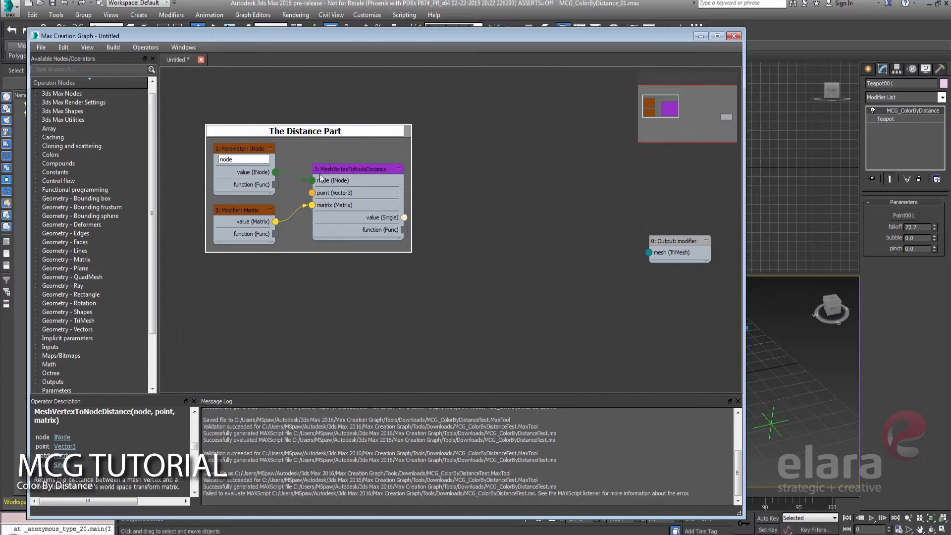
- Move The Distance Part group closer to the graph's left edge and enlarge its frame below the nodes
left_click(336, 114)
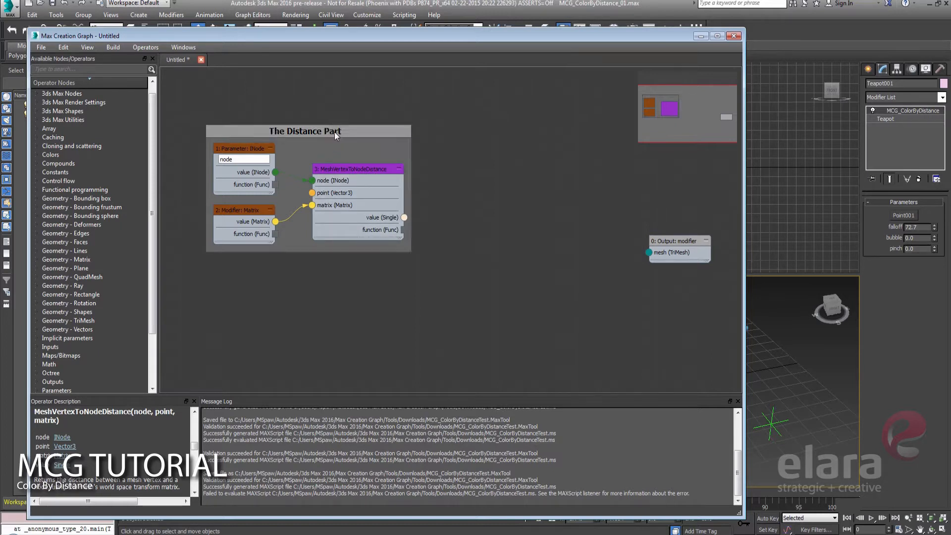
mouse_move(334, 132)
left_mouse_down()
mouse_move(320, 118)
mouse_move(334, 141)
left_mouse_up()
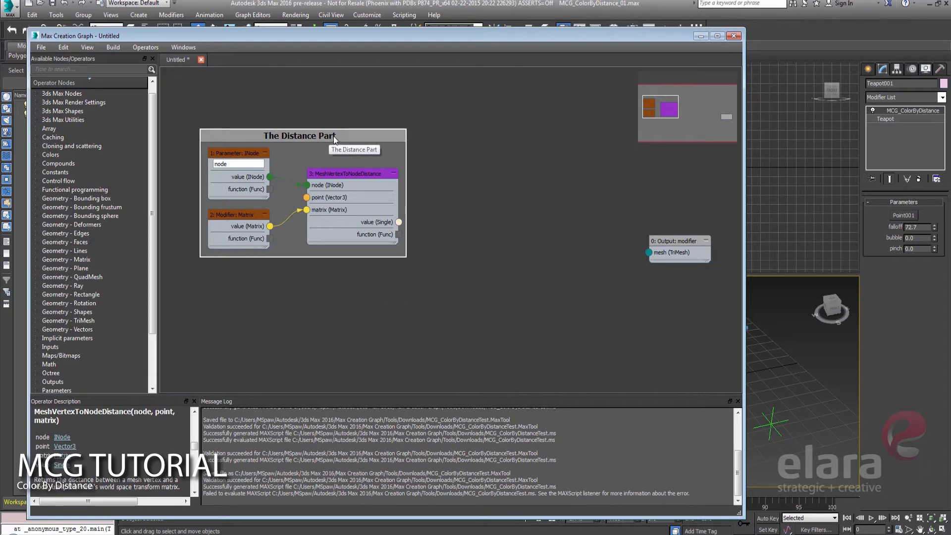
left_click_drag(334, 138, 323, 125)
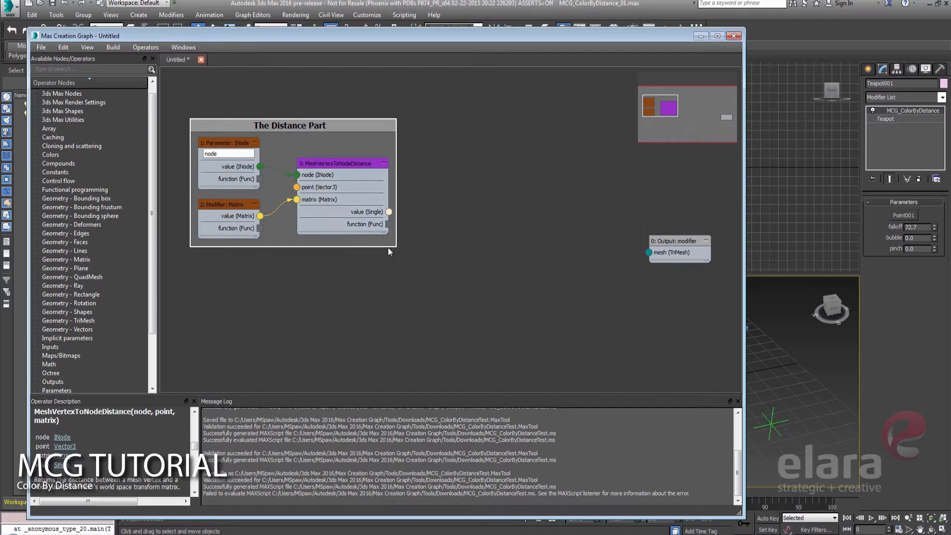
left_click_drag(396, 246, 399, 272)
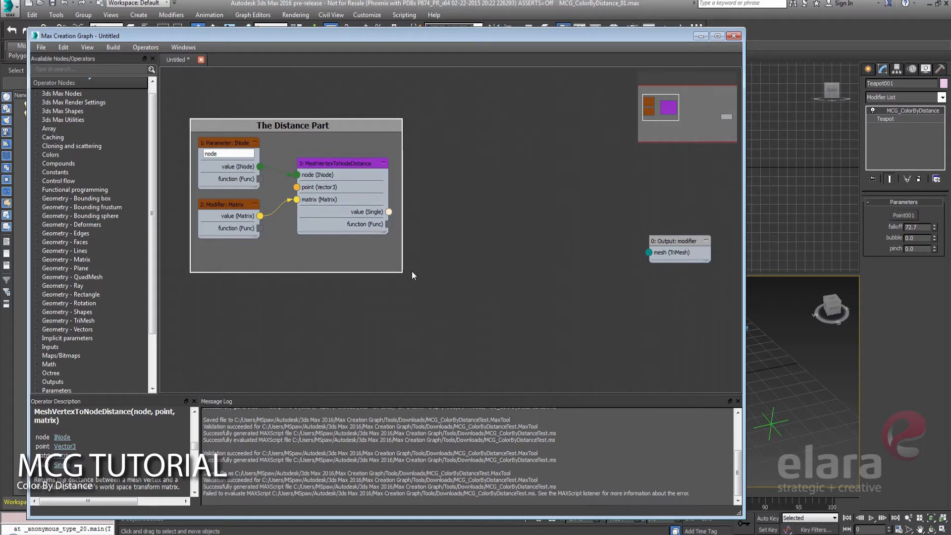
left_click_drag(354, 145, 340, 129)
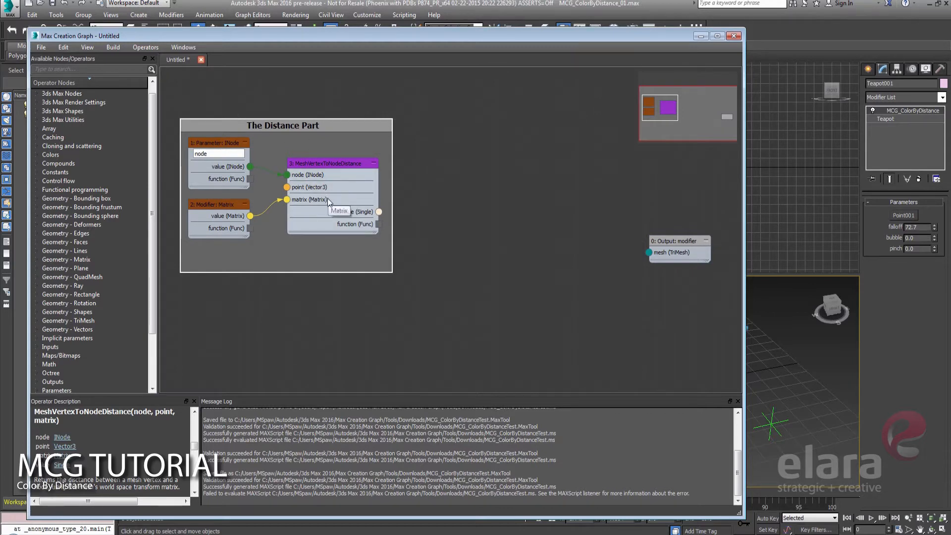
- Add an AffectRegion operator beside the group and connect the MeshVertexToNodeDistance value to its distance input
left_click(486, 251)
right_click(486, 251)
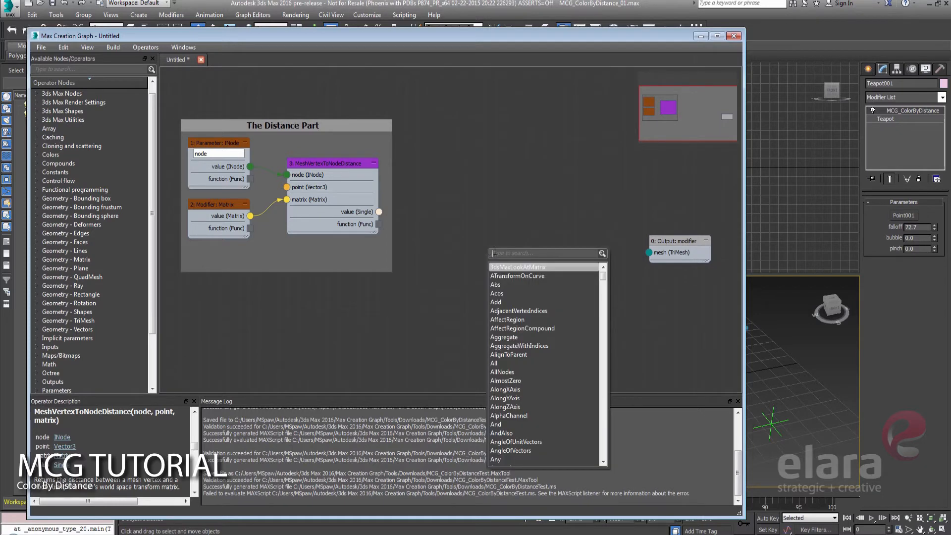
type("aff")
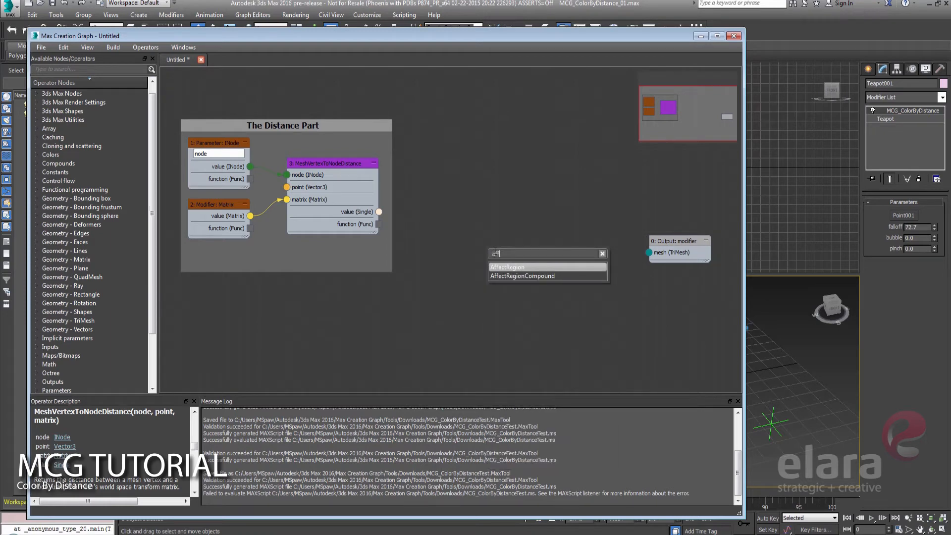
left_click(516, 268)
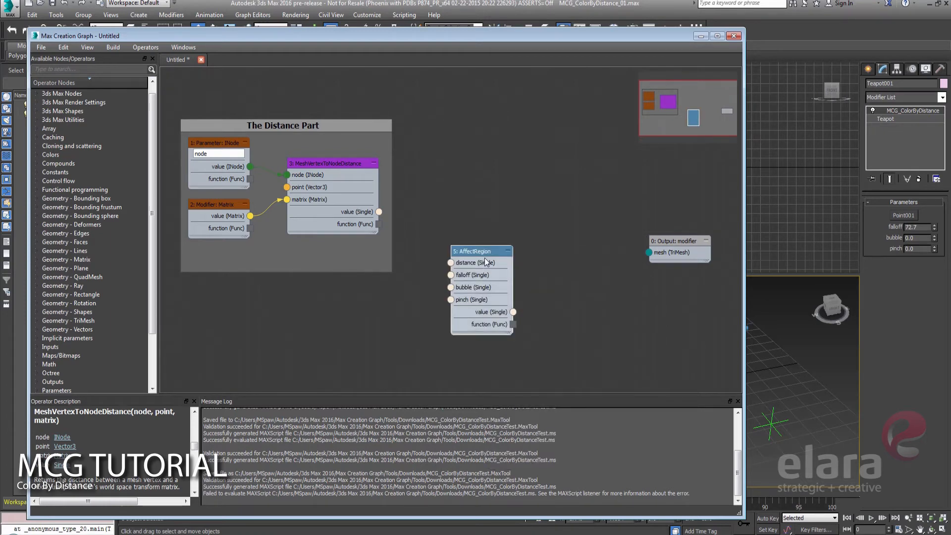
left_click_drag(484, 258, 505, 206)
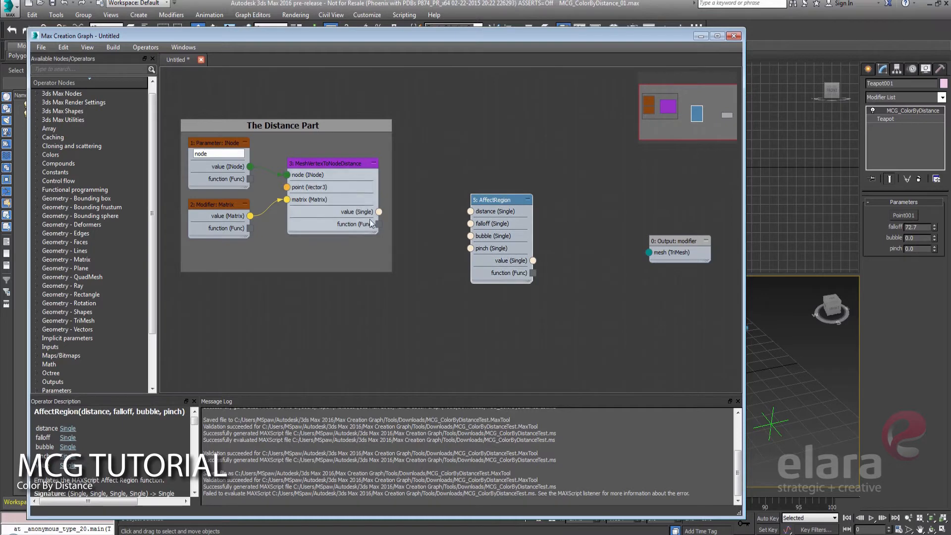
left_click_drag(379, 212, 468, 229)
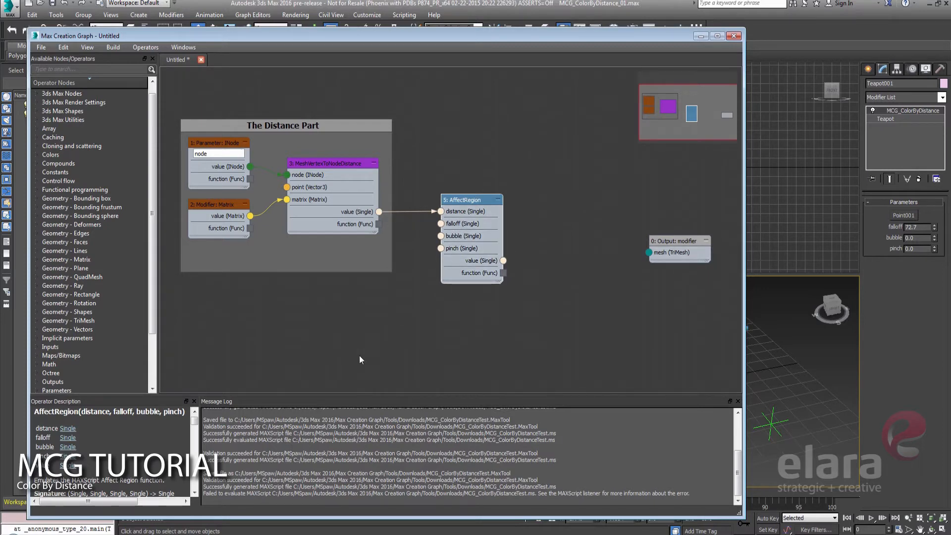
- Add a Parameter: Single operator below The Distance Part group and name it Falloff
right_click(341, 305)
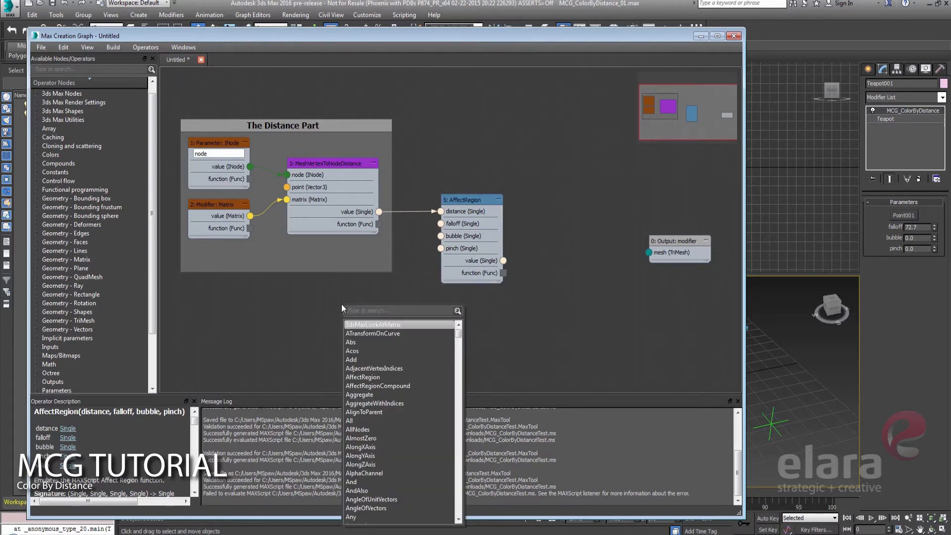
type("par")
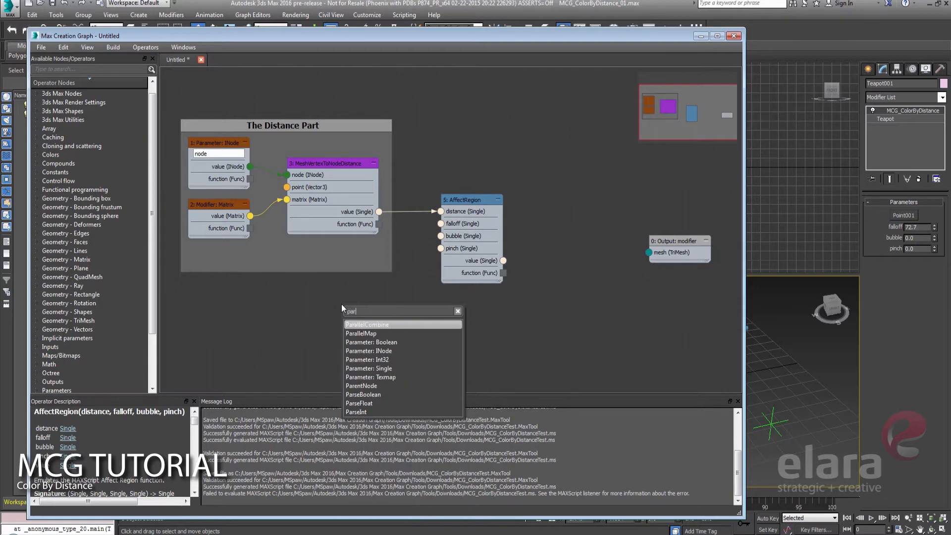
left_click(364, 368)
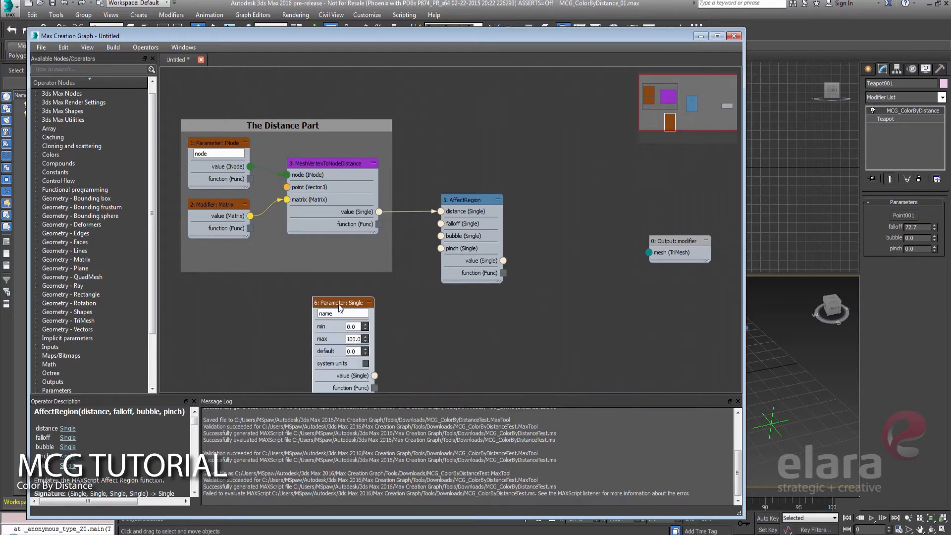
left_click_drag(338, 304, 254, 282)
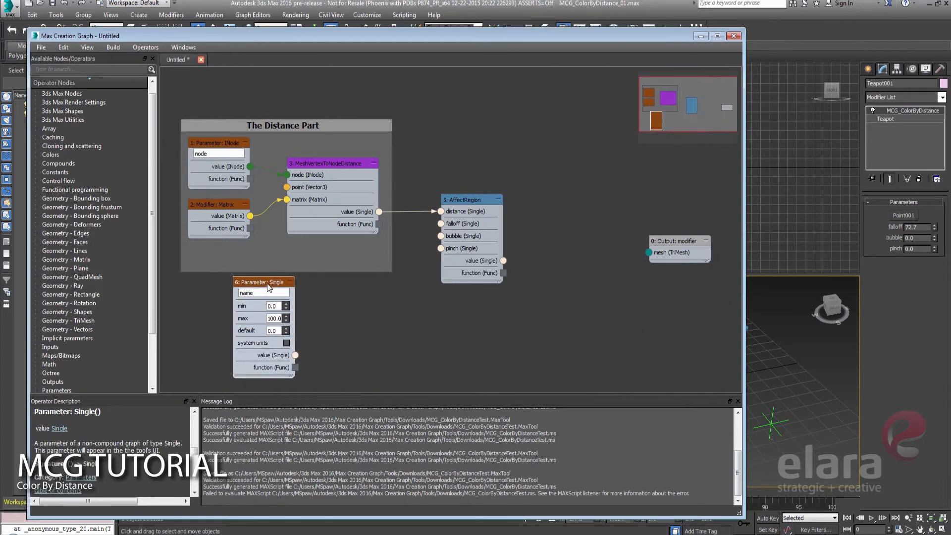
double_click(263, 292)
type("Falloff")
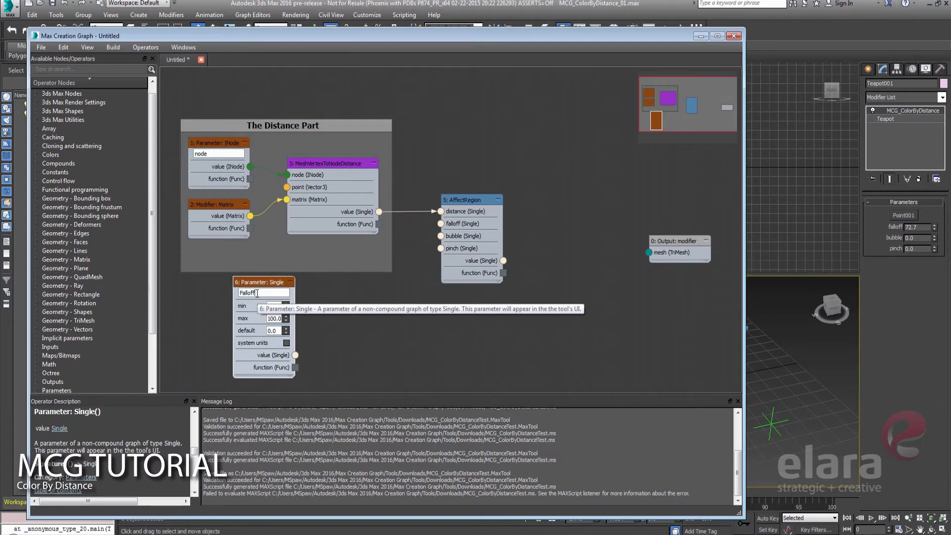
left_click_drag(264, 284, 262, 285)
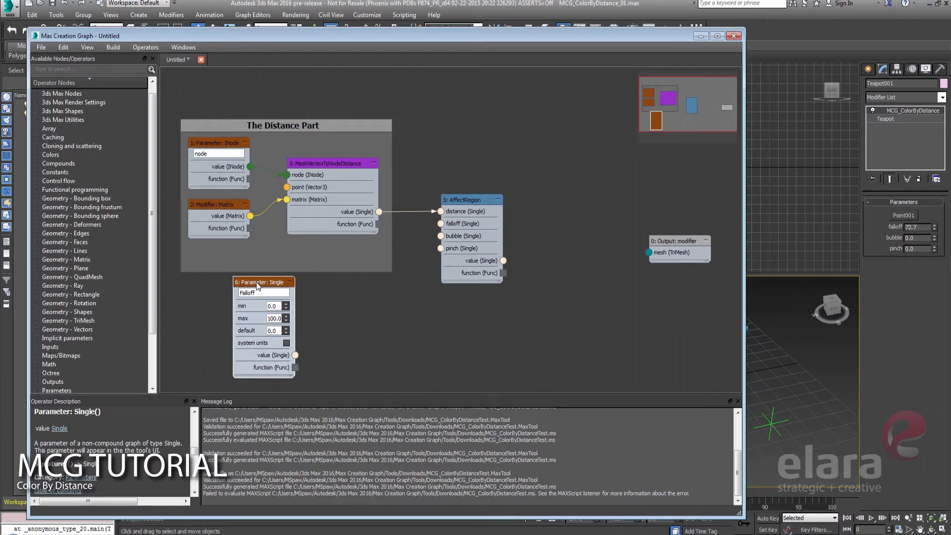
- Duplicate the Falloff parameter into two more Single parameters in a row, named Bubble and Pinch
left_click_drag(257, 285, 296, 299, "shift")
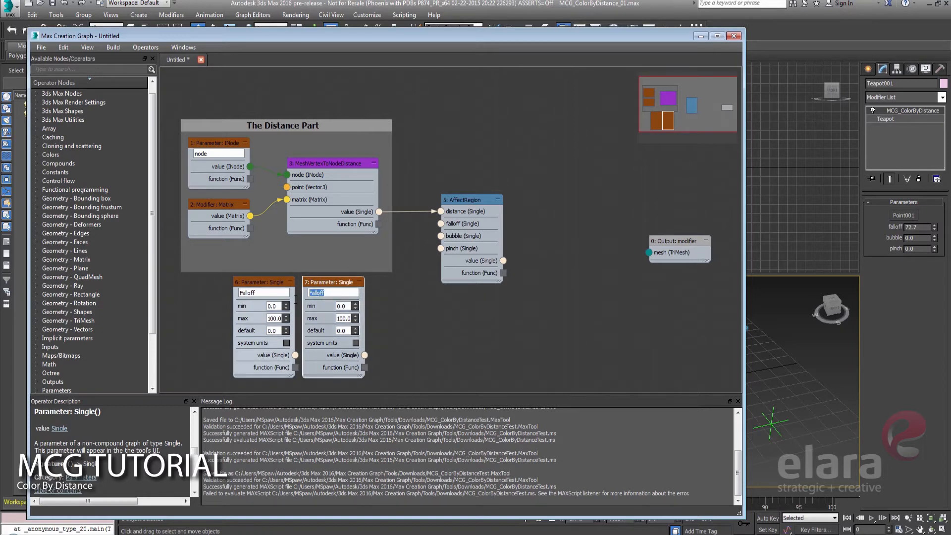
type("Bubble")
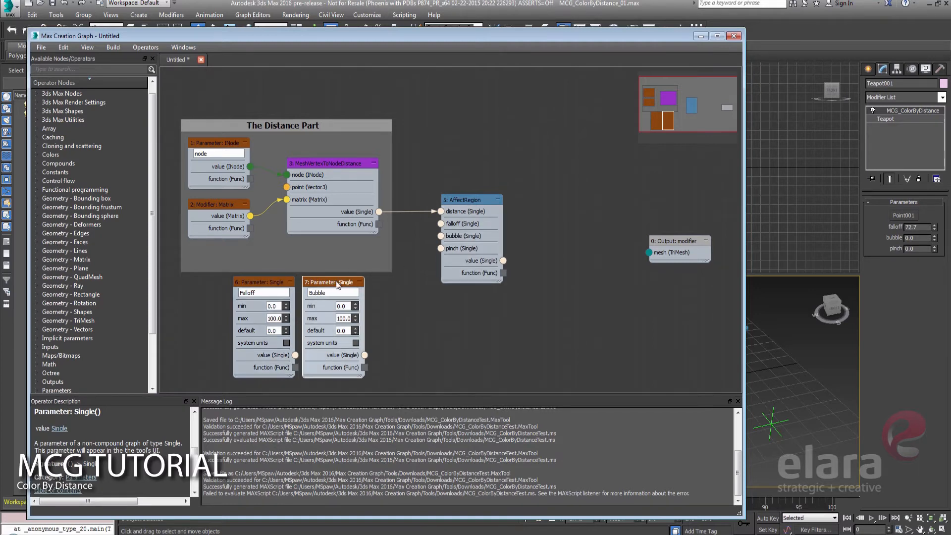
mouse_move(337, 283)
left_mouse_down("shift")
mouse_move(407, 288)
mouse_move(326, 306)
left_mouse_up("shift")
type("Pin")
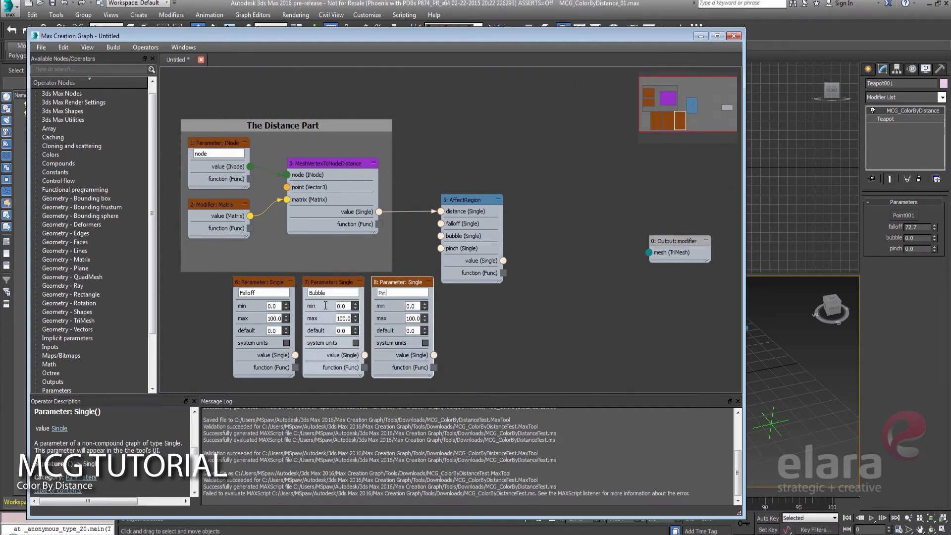
type("ch")
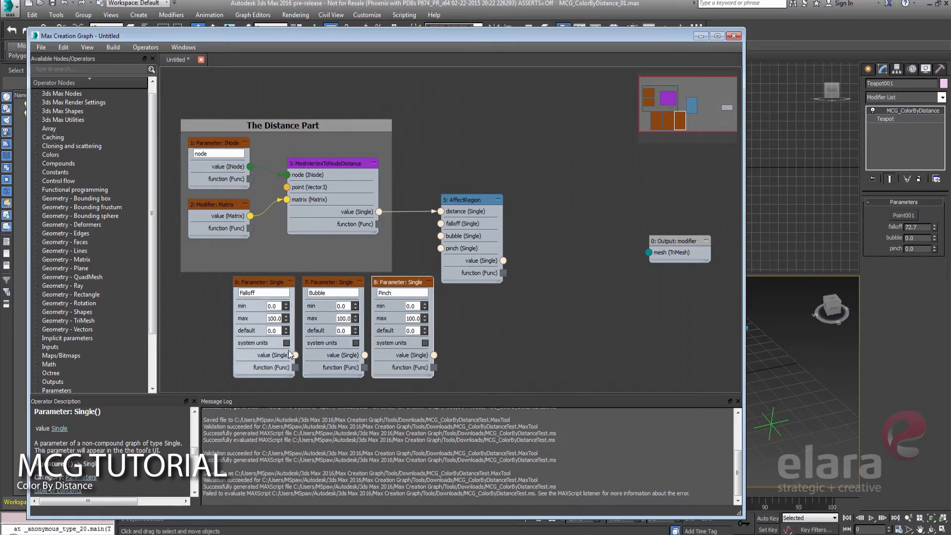
- Connect the Falloff, Bubble and Pinch values to the matching falloff, bubble and pinch inputs of AffectRegion
left_click_drag(296, 355, 440, 223)
left_click_drag(364, 356, 441, 236)
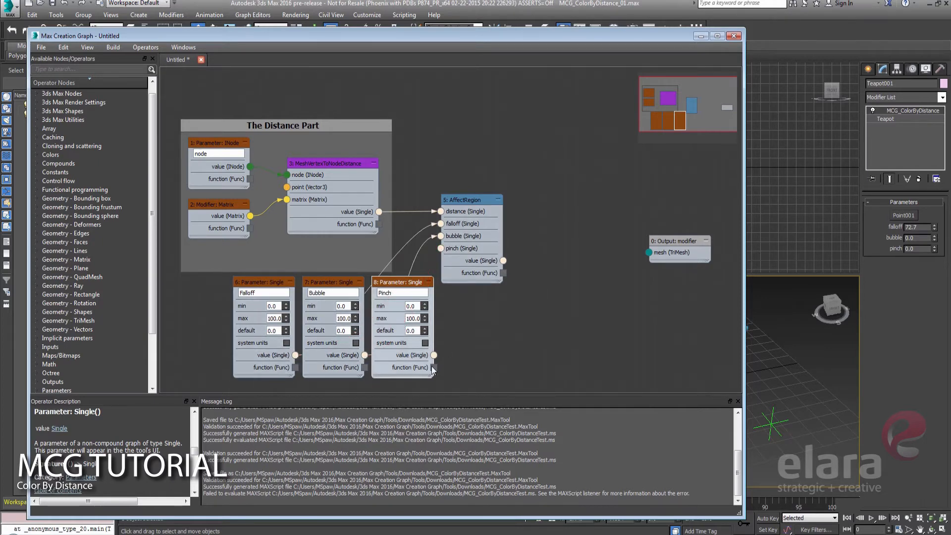
left_click_drag(438, 349, 441, 249)
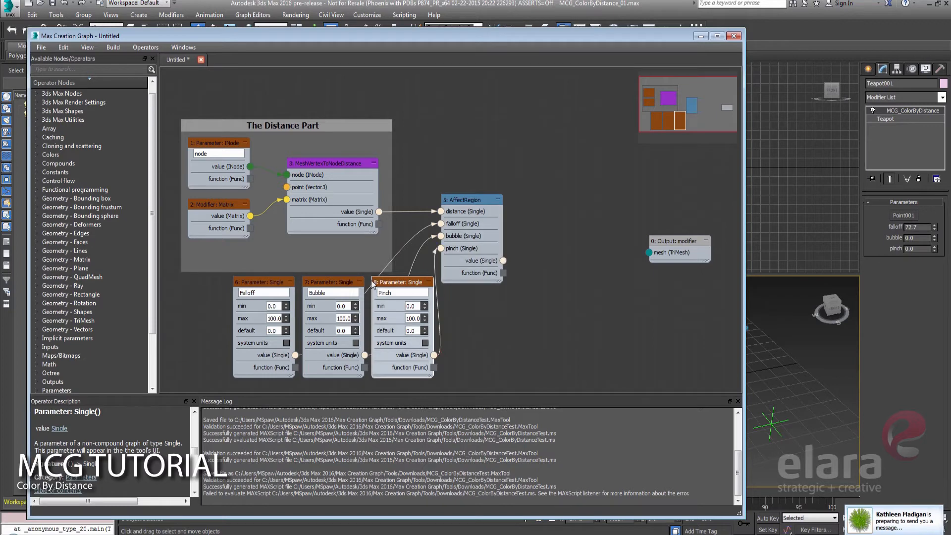
- Collapse the three Single parameter nodes, stack them below the group, and move AffectRegion closer to the group
left_click_drag(249, 286, 218, 285)
left_click(260, 282)
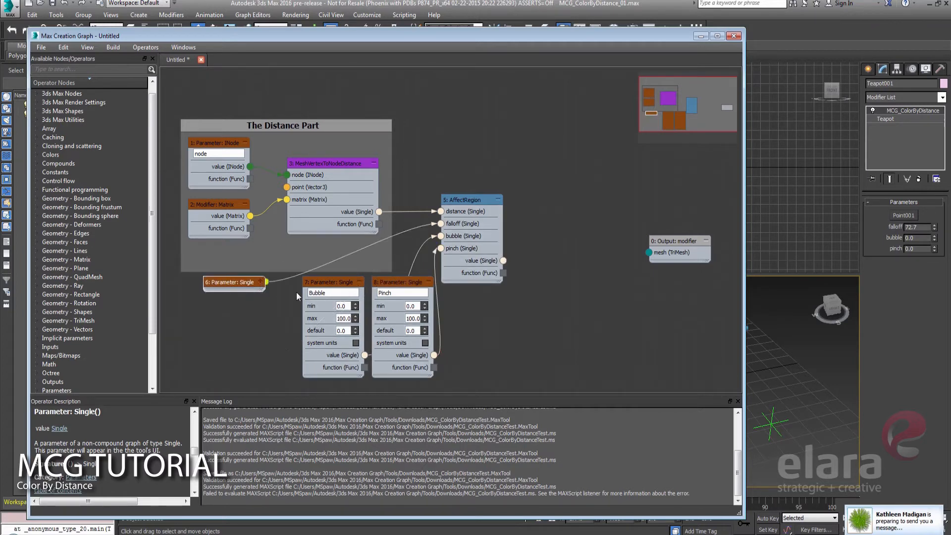
left_click(359, 282)
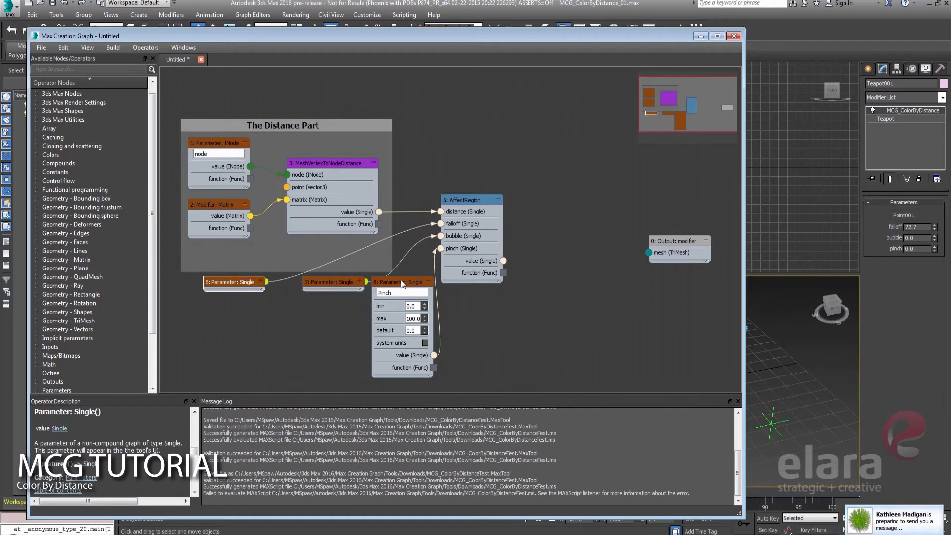
left_click(428, 282)
left_click_drag(342, 282, 241, 302)
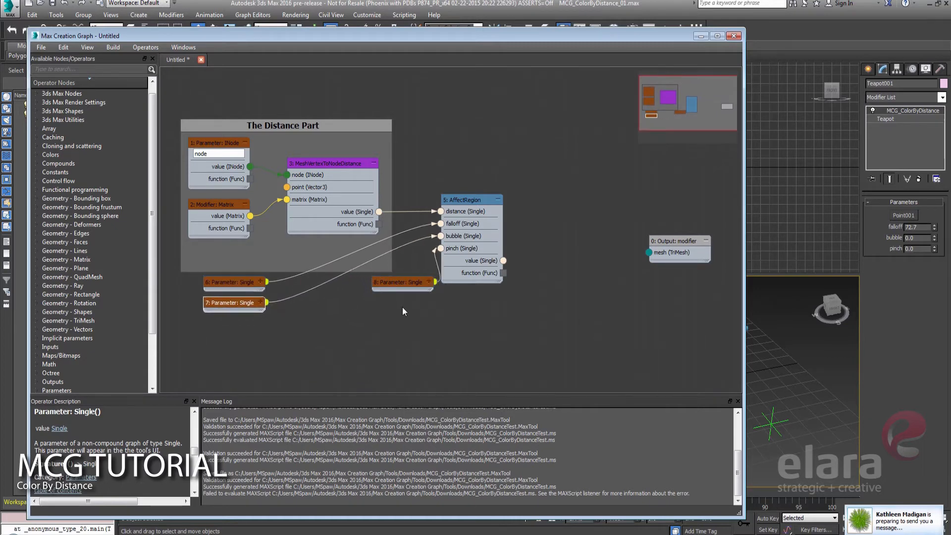
left_click_drag(407, 283, 238, 323)
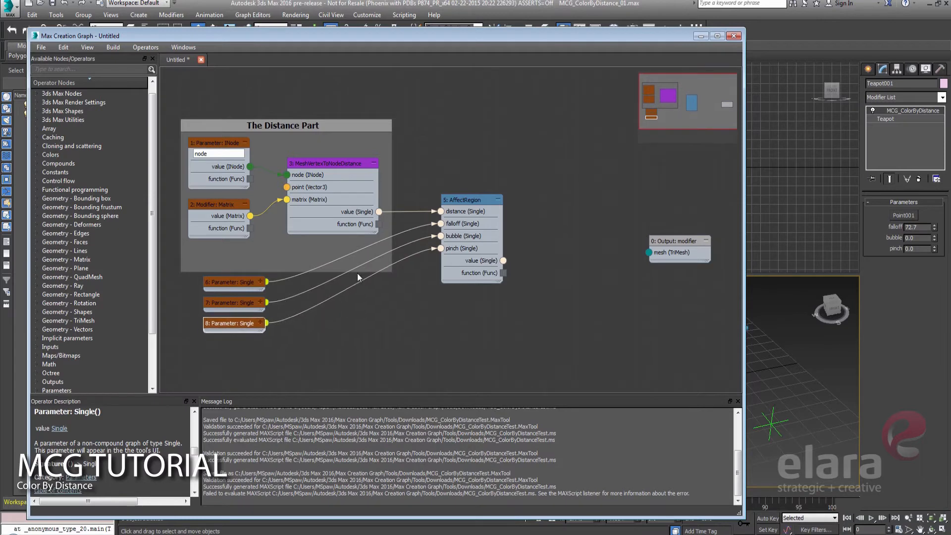
left_click_drag(475, 200, 445, 189)
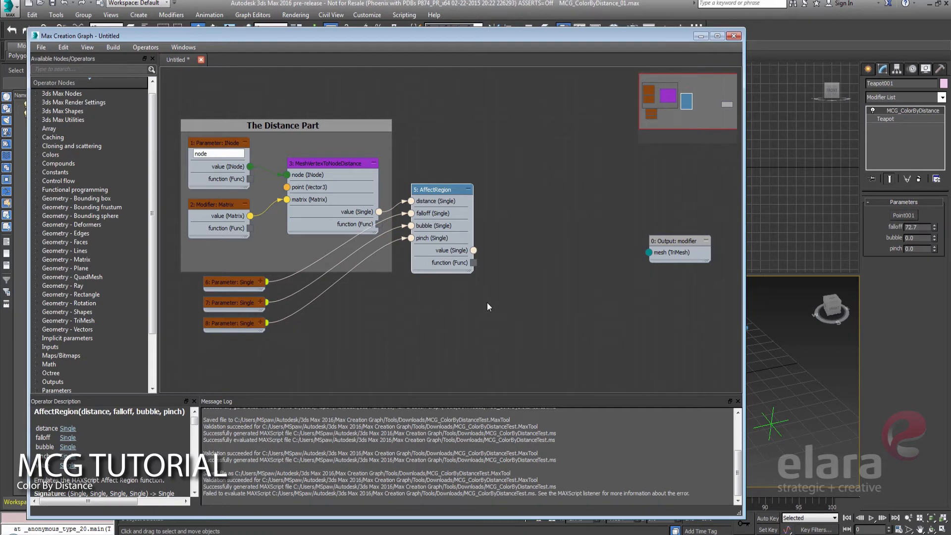
- Add a BlendBlackWhite operator between AffectRegion and the output, and connect the AffectRegion value to its amount input
right_click(456, 307)
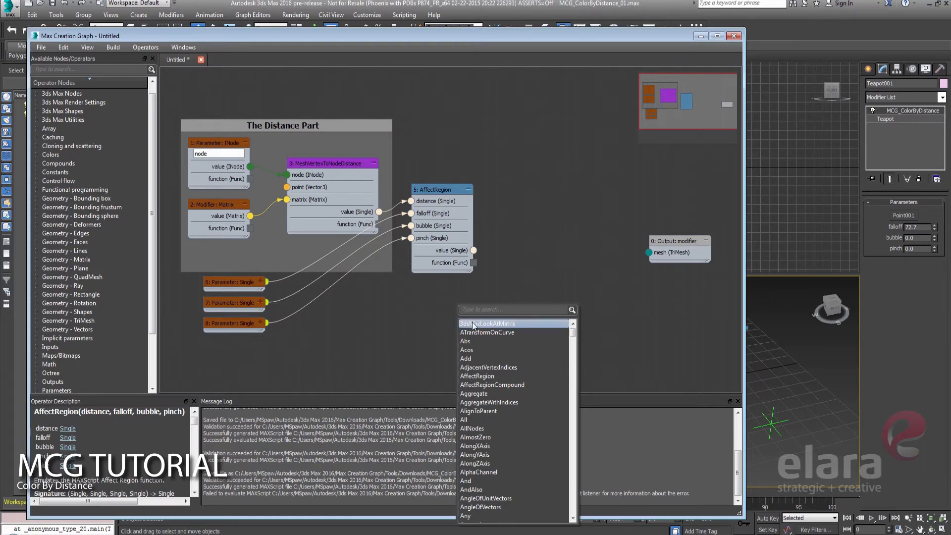
type("ble")
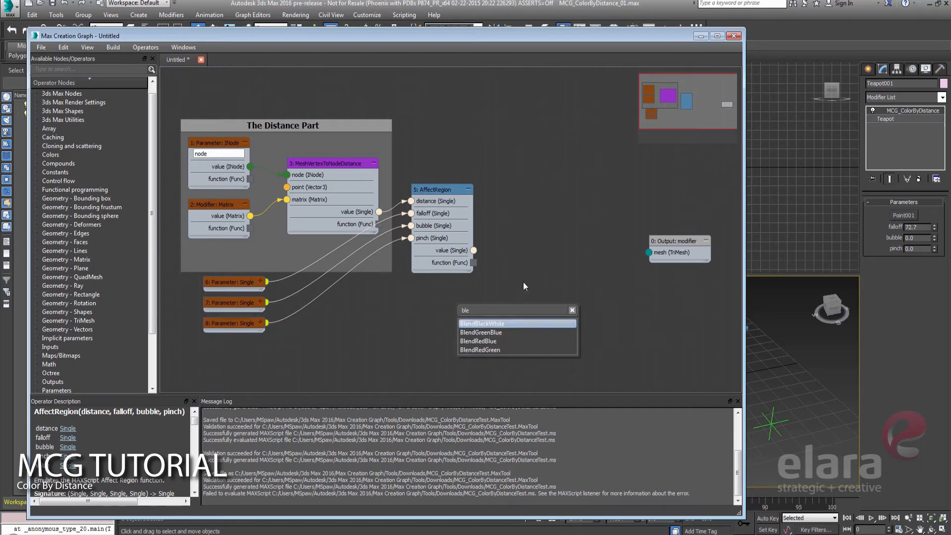
left_click(488, 323)
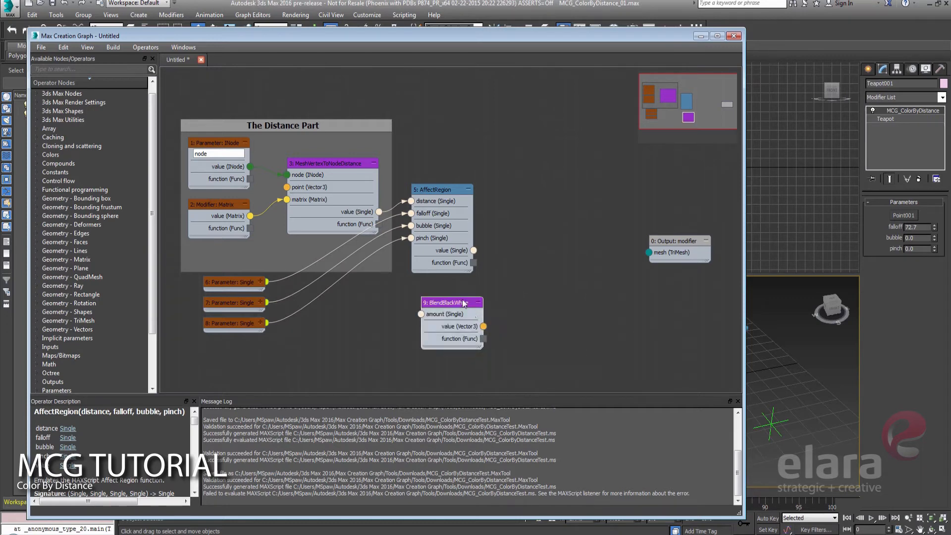
left_click_drag(465, 301, 541, 231)
left_click_drag(474, 251, 520, 232)
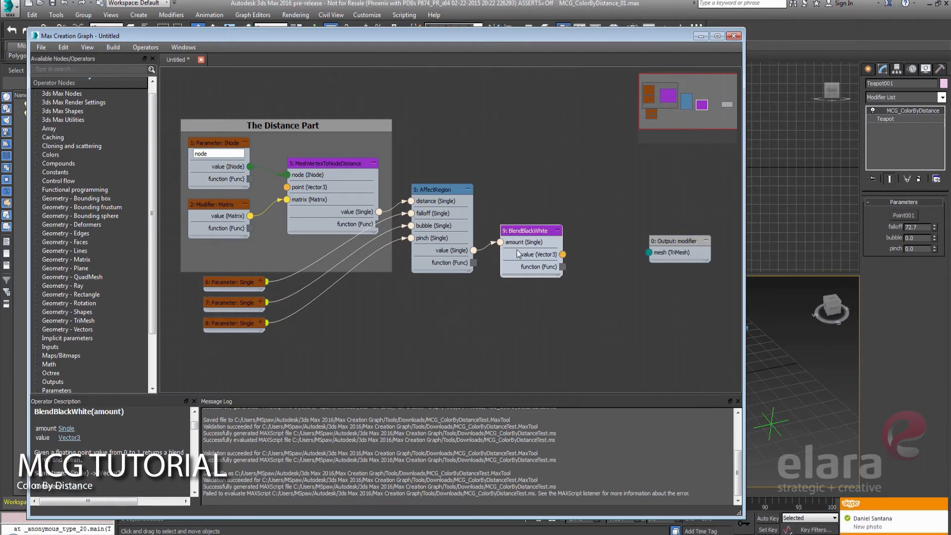
- Open the BlendBlackWhite compound in its own tab and examine how its Lerp node combines Black, White and the amount
right_click(523, 232)
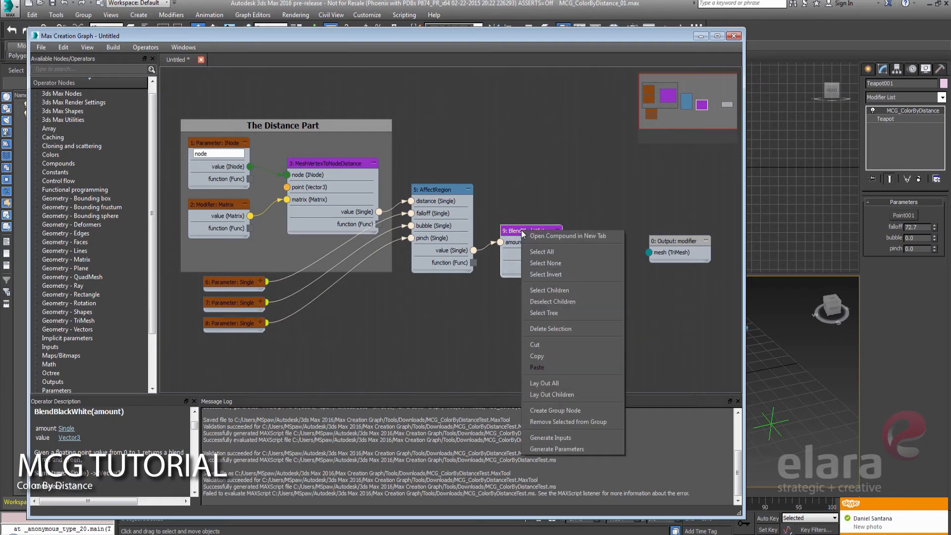
left_click(544, 236)
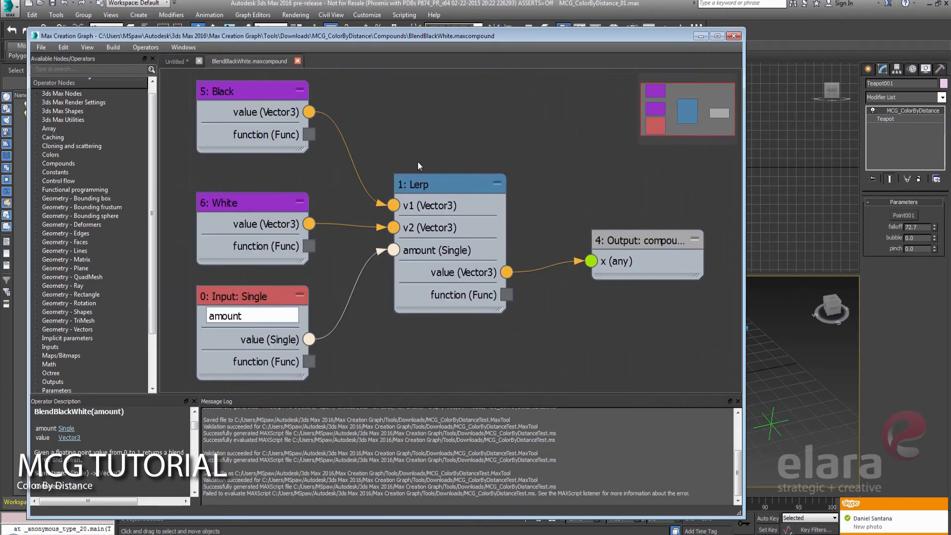
mouse_move(466, 186)
left_mouse_down()
mouse_move(470, 162)
mouse_move(462, 174)
left_mouse_up()
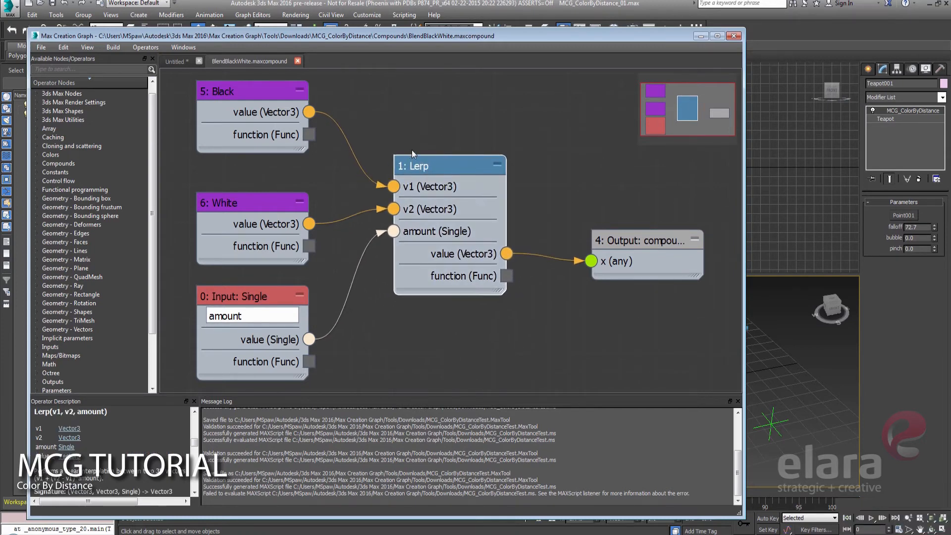
left_click_drag(441, 164, 450, 167)
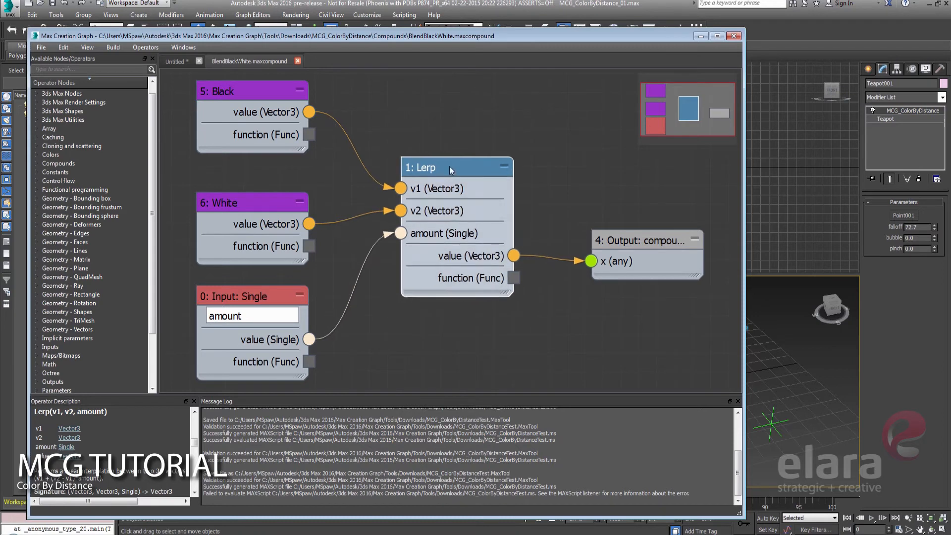
- Shift the amount input and output nodes closer to Lerp in the BlendBlackWhite compound, and return to the Untitled graph
left_click_drag(231, 92, 271, 95)
mouse_move(243, 201)
left_mouse_down()
mouse_move(266, 195)
mouse_move(249, 183)
mouse_move(251, 200)
left_mouse_up()
mouse_move(248, 298)
left_mouse_down()
mouse_move(262, 293)
mouse_move(255, 296)
left_mouse_up()
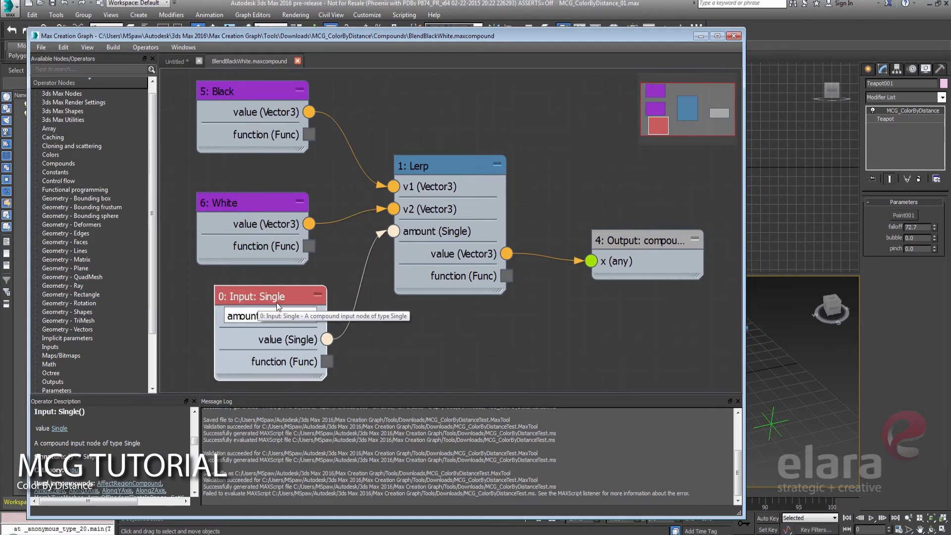
left_click_drag(641, 238, 623, 230)
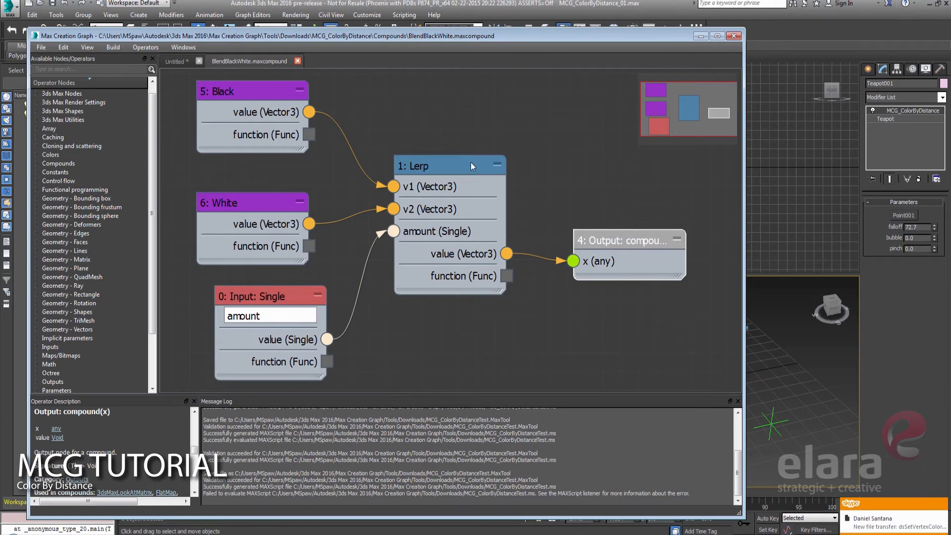
left_click(174, 63)
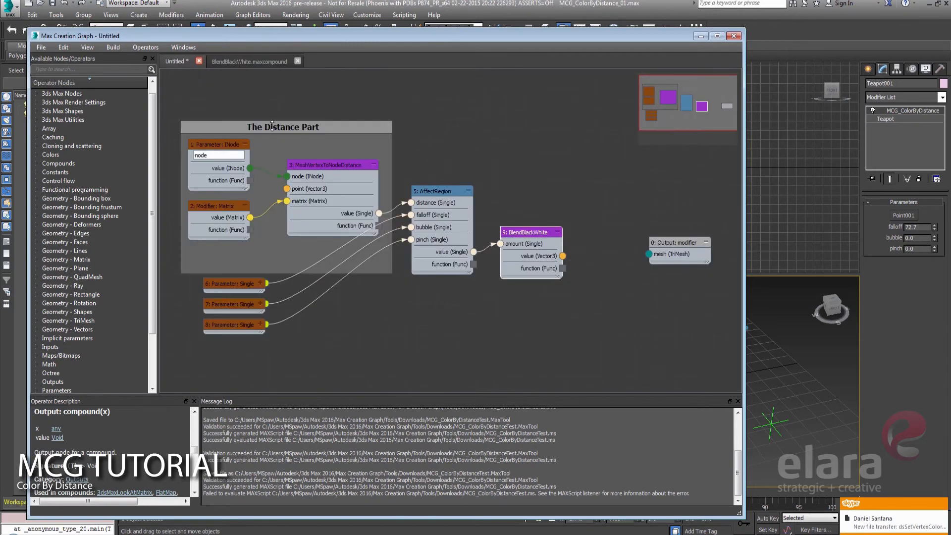
- Add a ColorVertices operator and place it between BlendBlackWhite and the modifier output
mouse_move(516, 230)
left_mouse_down()
mouse_move(510, 211)
mouse_move(520, 235)
left_mouse_up()
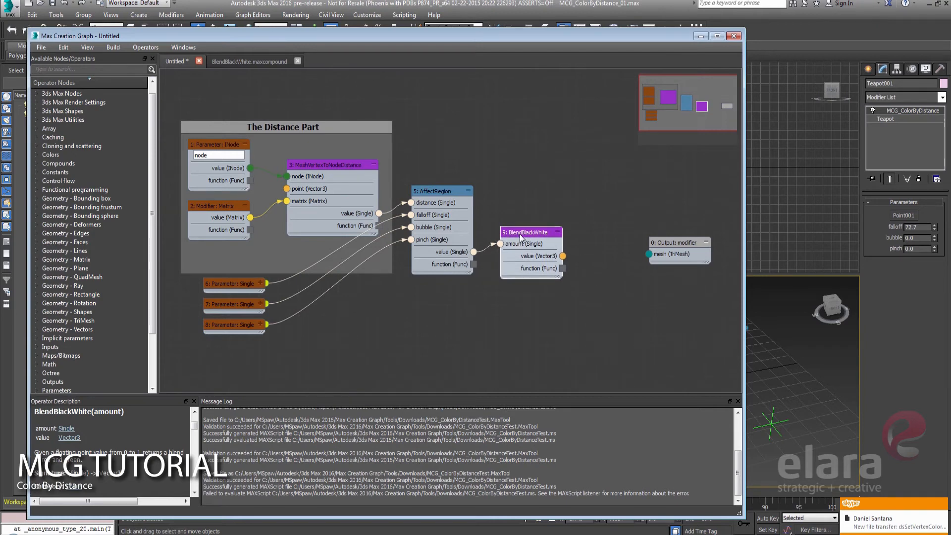
left_click_drag(521, 238, 560, 242)
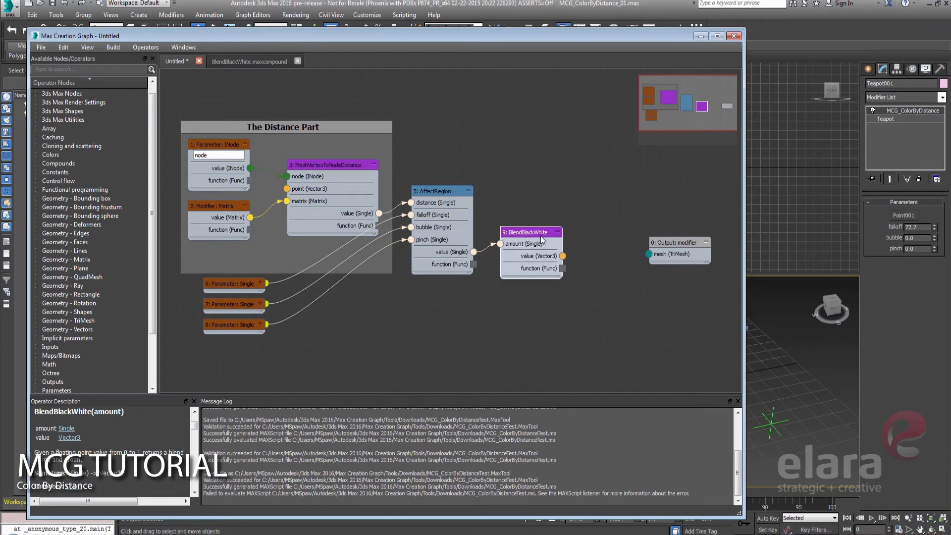
right_click(599, 304)
type("col")
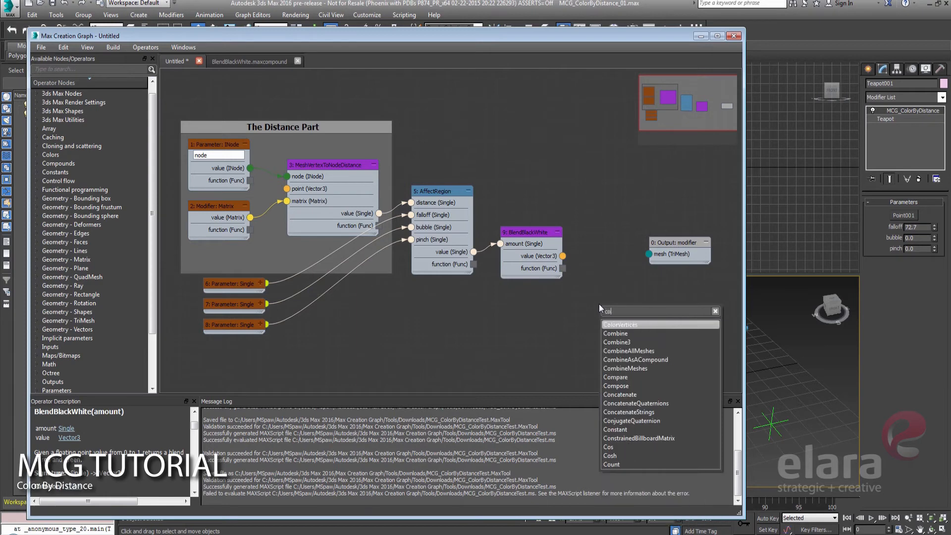
left_click(614, 324)
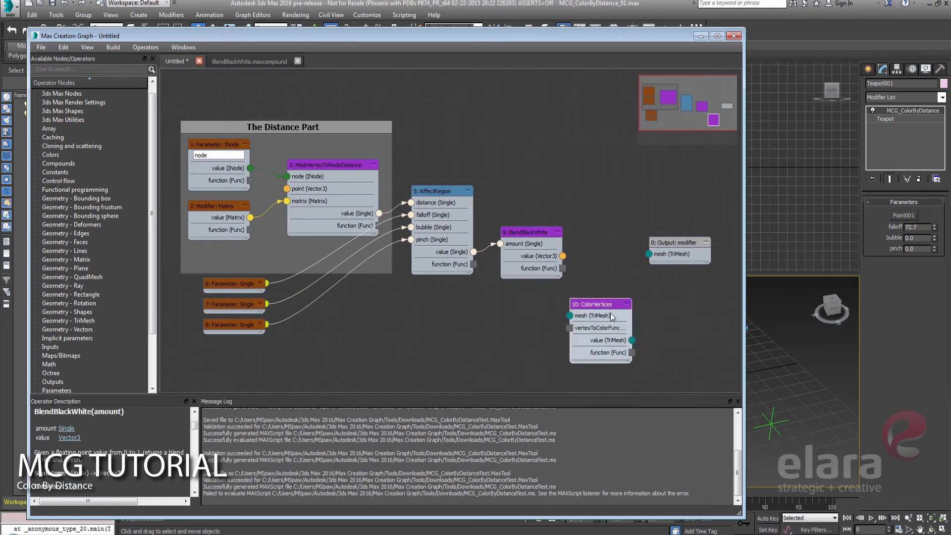
left_click_drag(630, 330, 687, 242)
left_click_drag(602, 214, 612, 223)
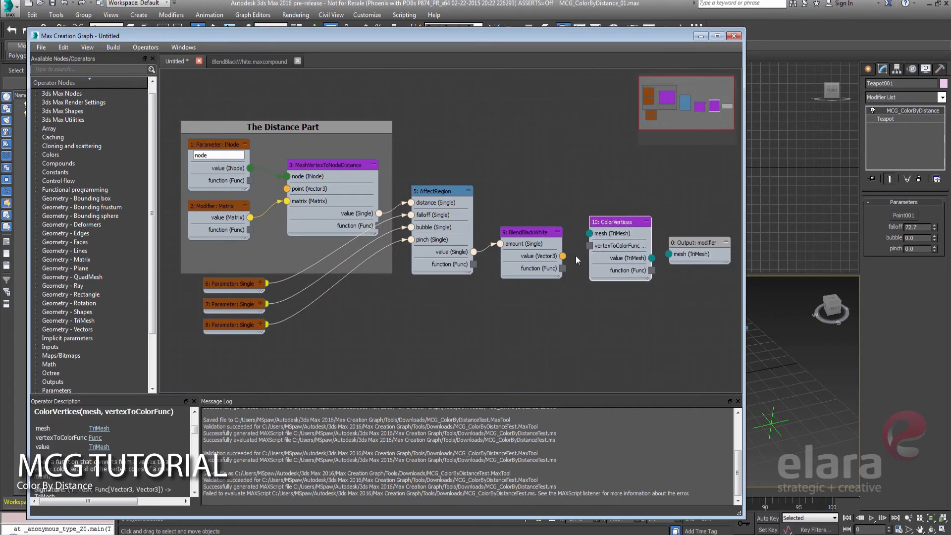
- Connect the BlendBlackWhite function to ColorVertices' vertexToColorFunc input, and the ColorVertices value to the output's mesh input
left_click_drag(562, 269, 591, 247)
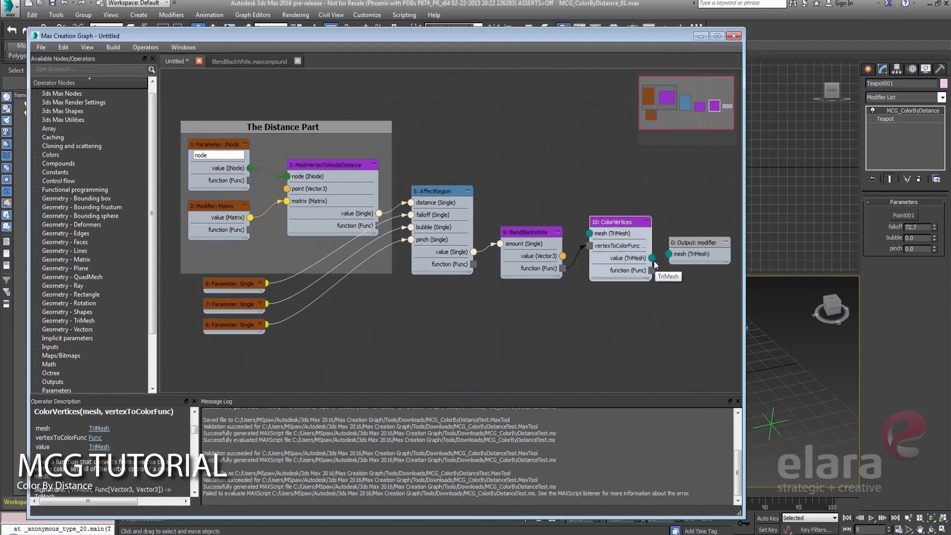
left_click_drag(662, 259, 678, 234)
left_click_drag(608, 223, 598, 213)
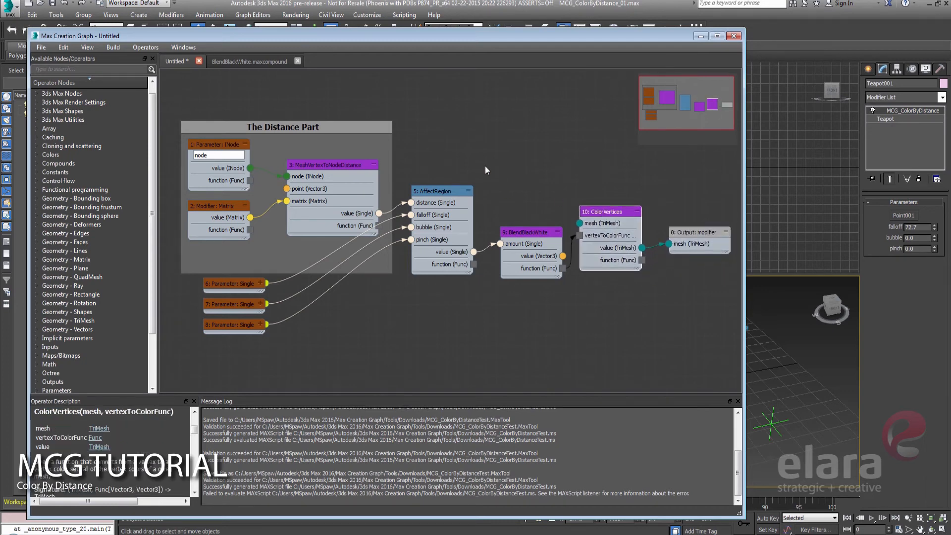
- Add a Modifier: TriMesh node above the graph and connect its value to the mesh input of ColorVertices
left_click(509, 135)
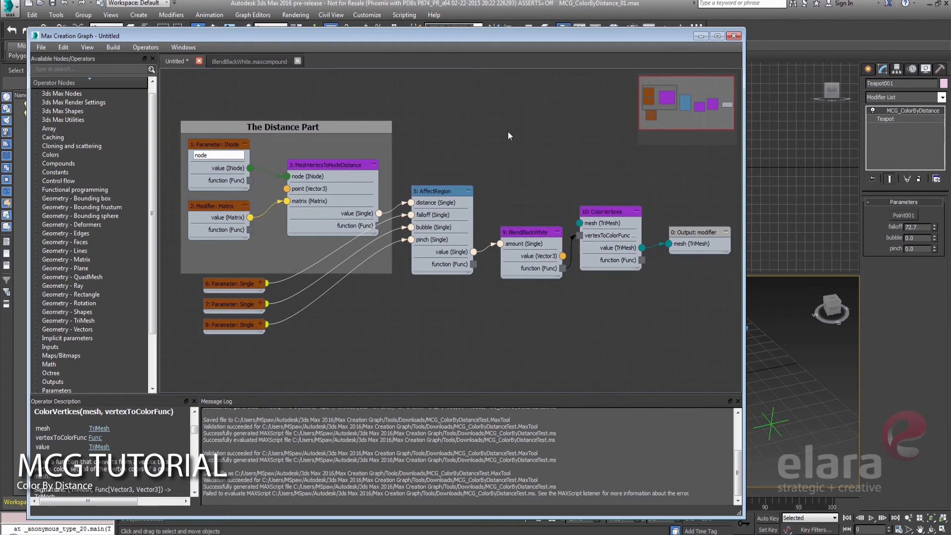
type("m")
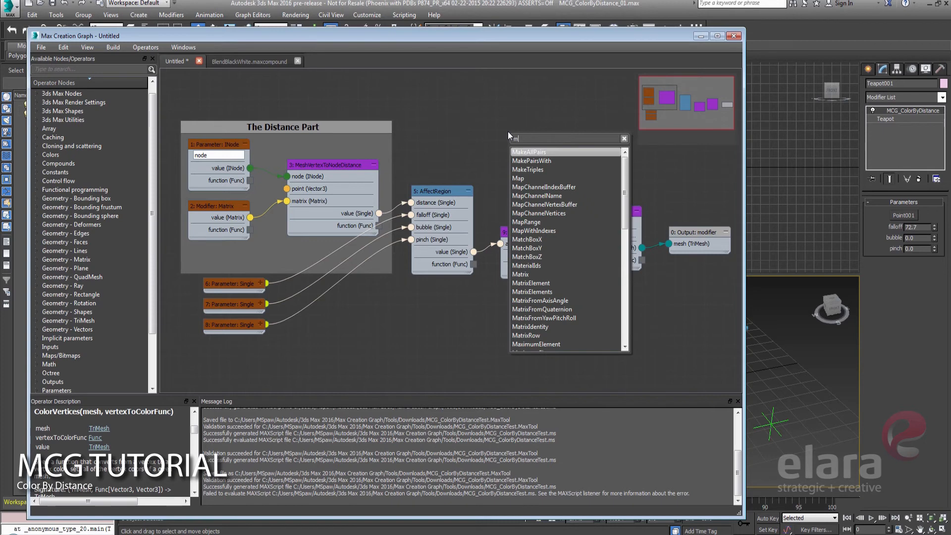
type("od")
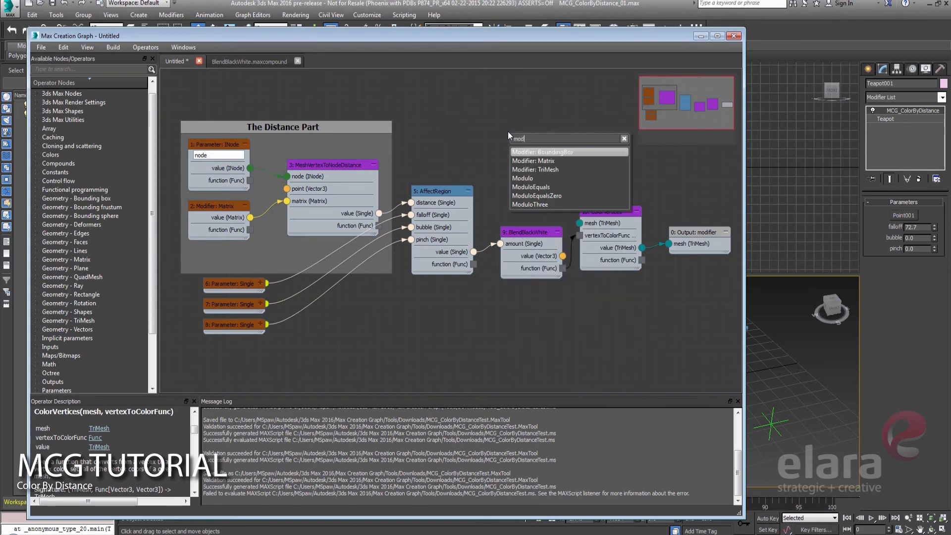
left_click(539, 170)
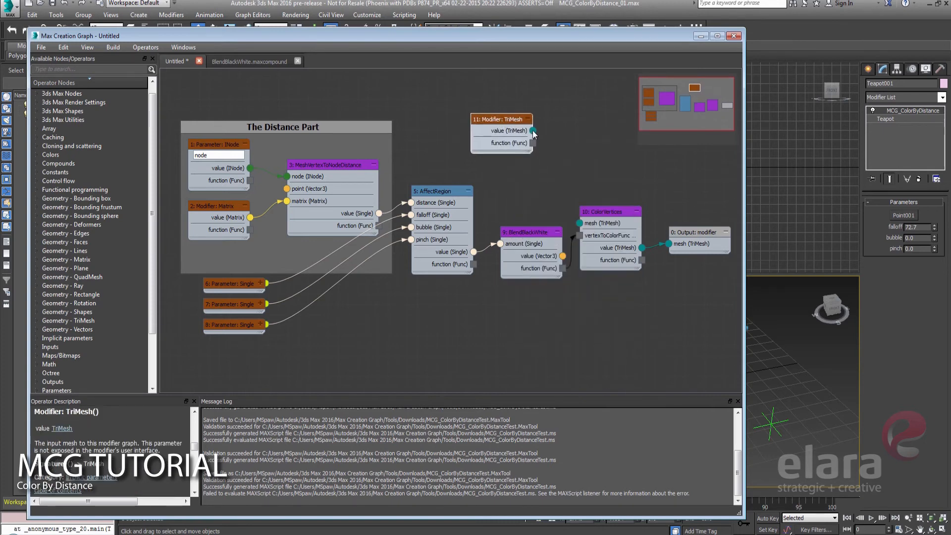
left_click_drag(533, 129, 572, 149)
left_click_drag(580, 223, 603, 202)
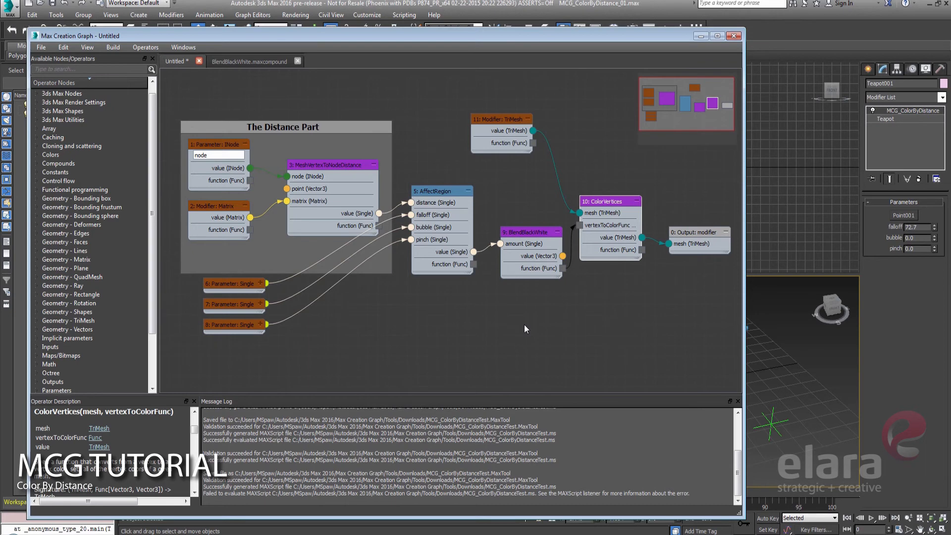
- Save the graph as MCG_ColorByDistanceTest.MaxTool in the Downloads folder, overwriting the existing file
key("ctrl+s")
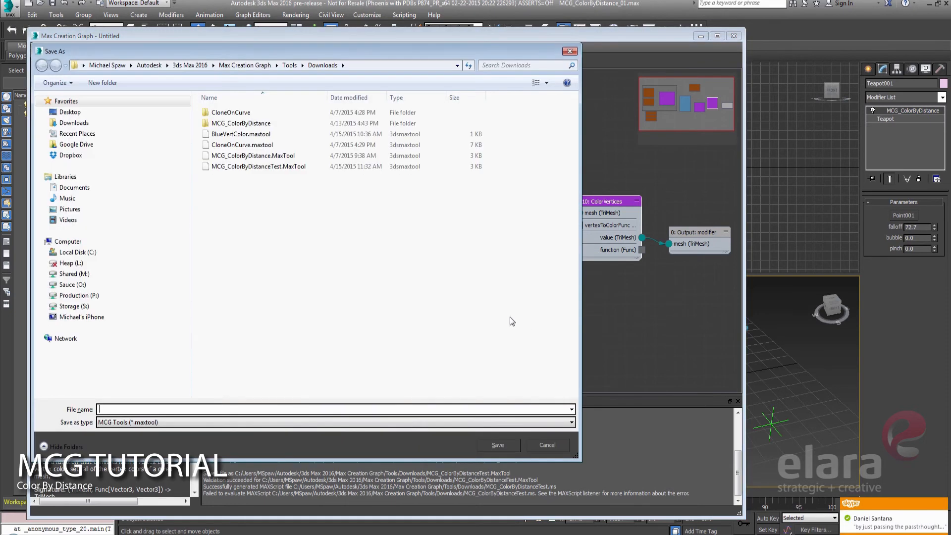
left_click(274, 169)
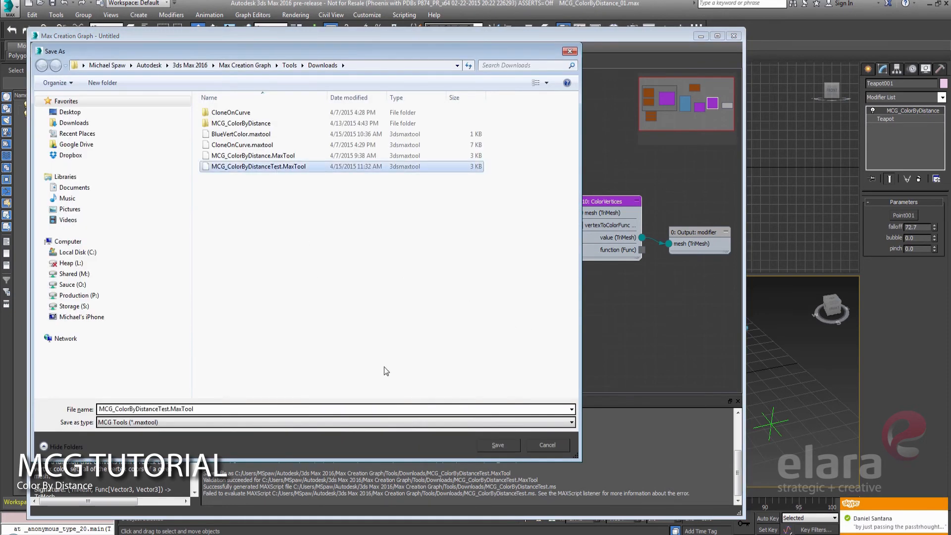
left_click(500, 446)
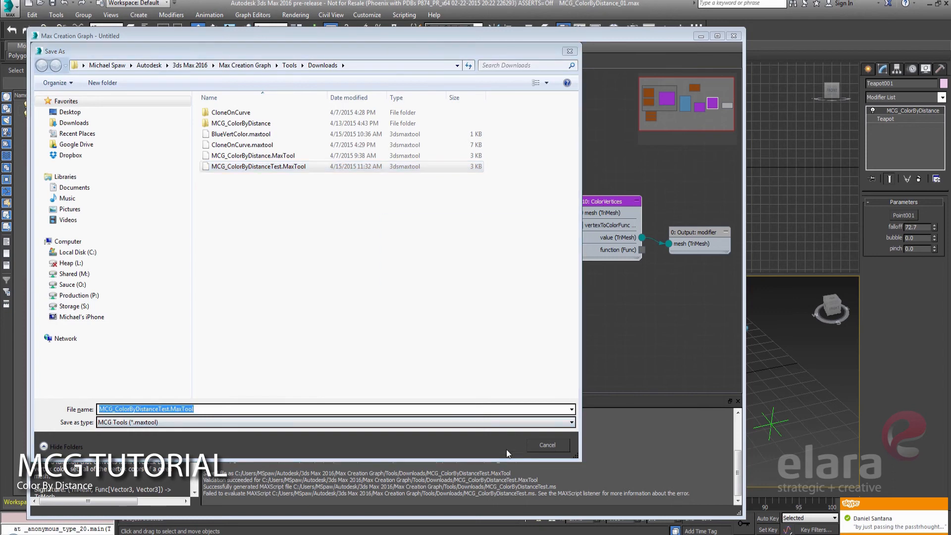
left_click(498, 269)
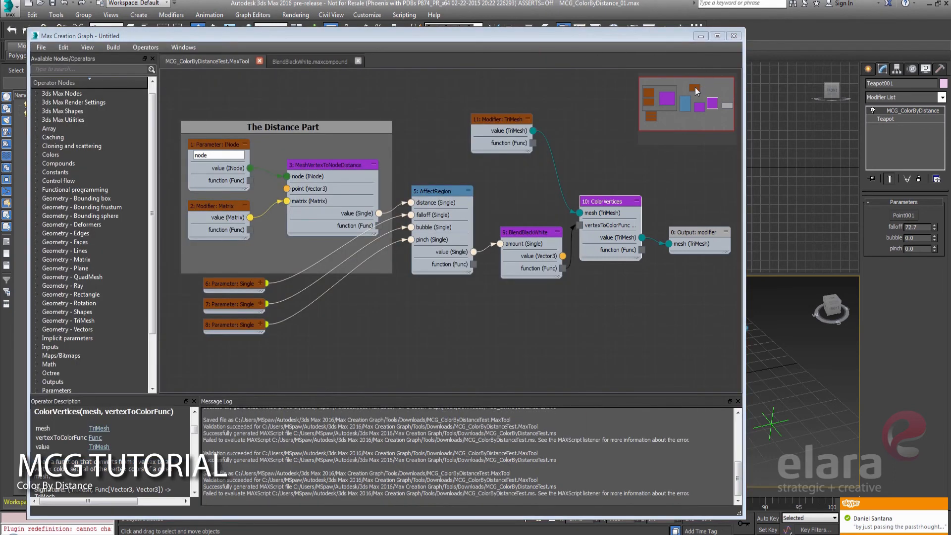
- Replace the teapot's MCG_ColorByDistance modifier with MCG_ColorByDistanceTest and pick Point001 as its node
left_click(701, 35)
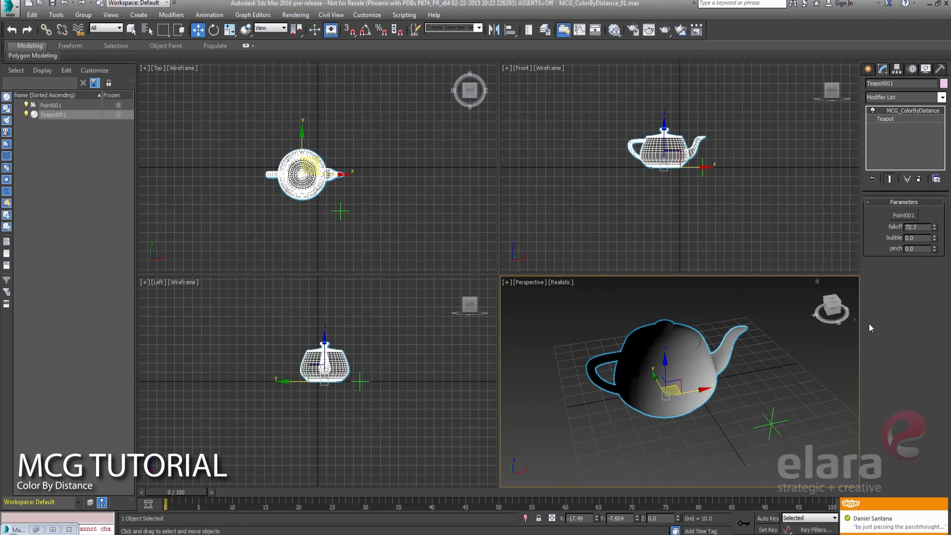
left_click(919, 179)
left_click(907, 97)
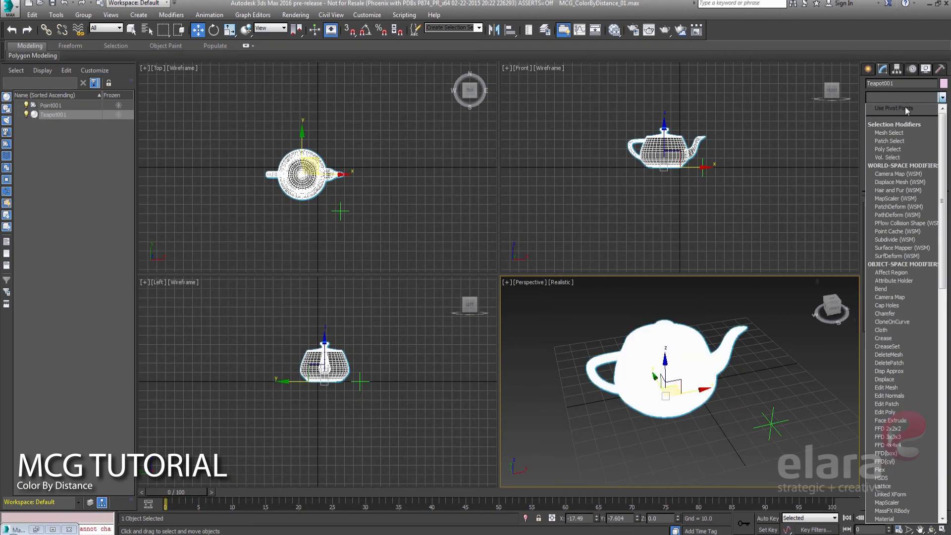
scroll(904, 248, "down", 9)
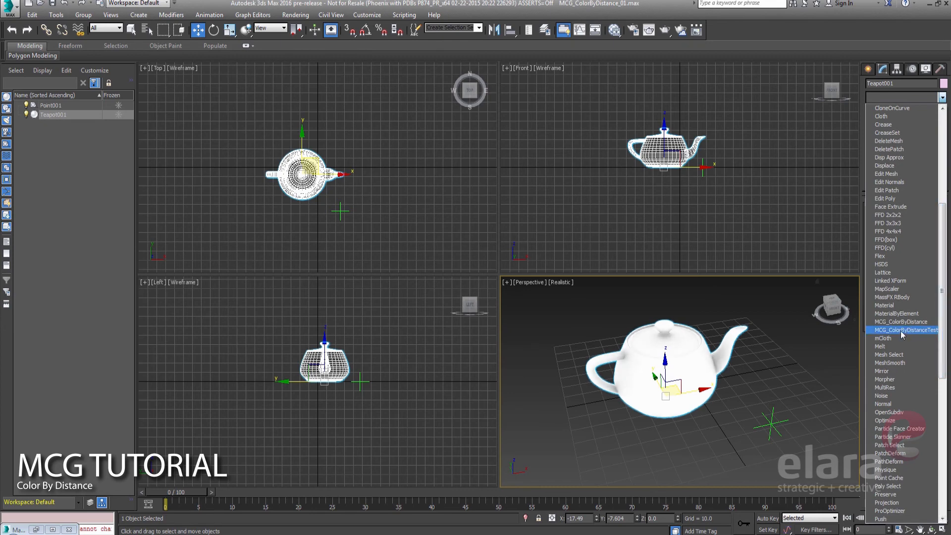
left_click(901, 330)
left_click(903, 215)
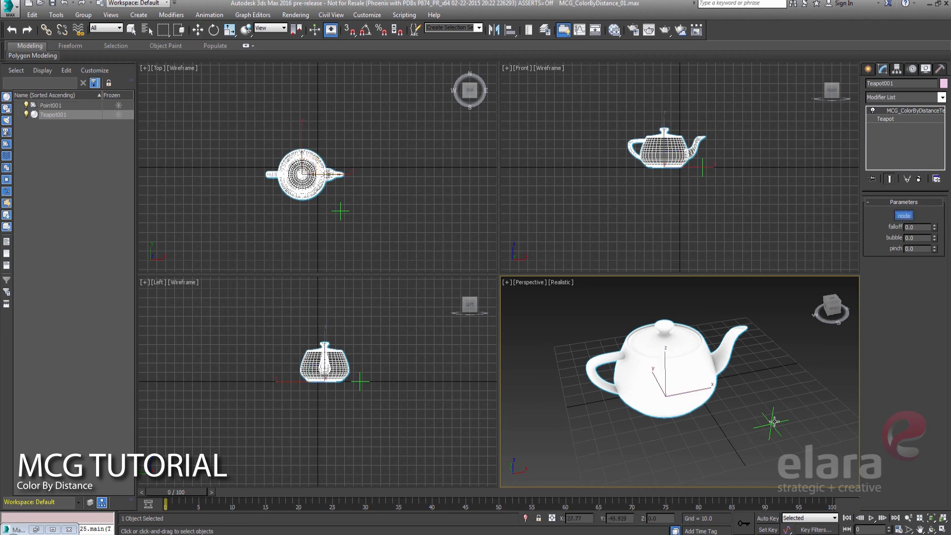
left_click(774, 421)
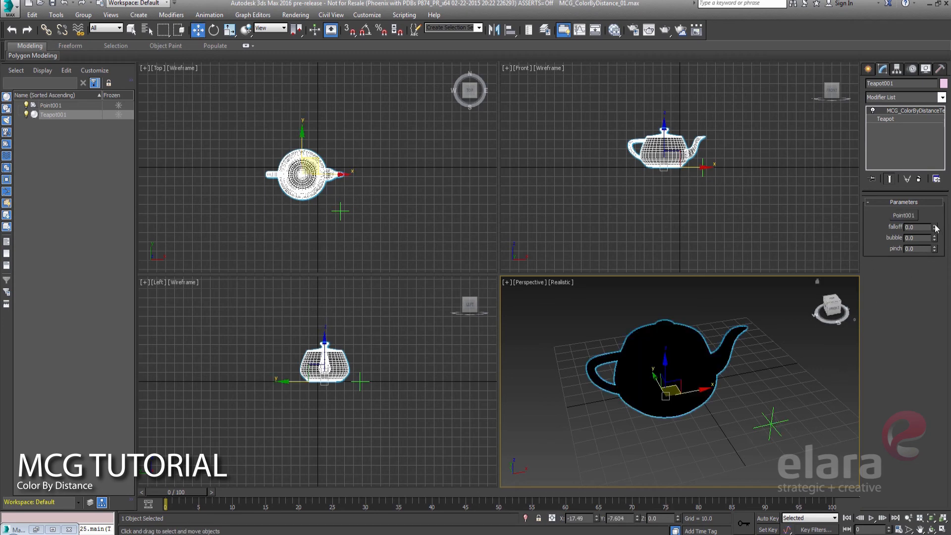
- Raise the modifier's falloff until the teapot shades from black to white, and move the point helper slightly on the ground plane
mouse_move(936, 227)
left_mouse_down()
mouse_move(924, 143)
mouse_move(925, 435)
left_mouse_up()
mouse_move(932, 512)
left_mouse_down()
mouse_move(934, 62)
mouse_move(929, 366)
left_mouse_up()
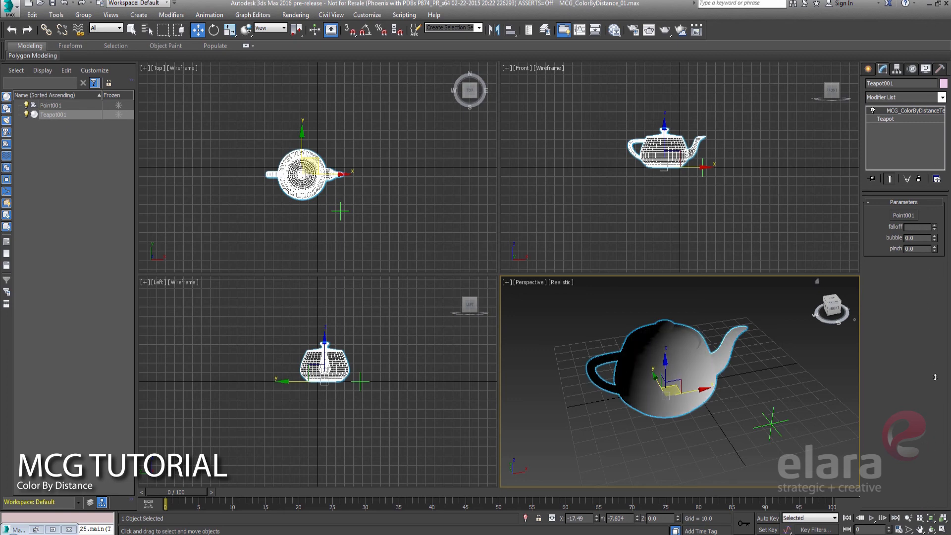
left_click(772, 425)
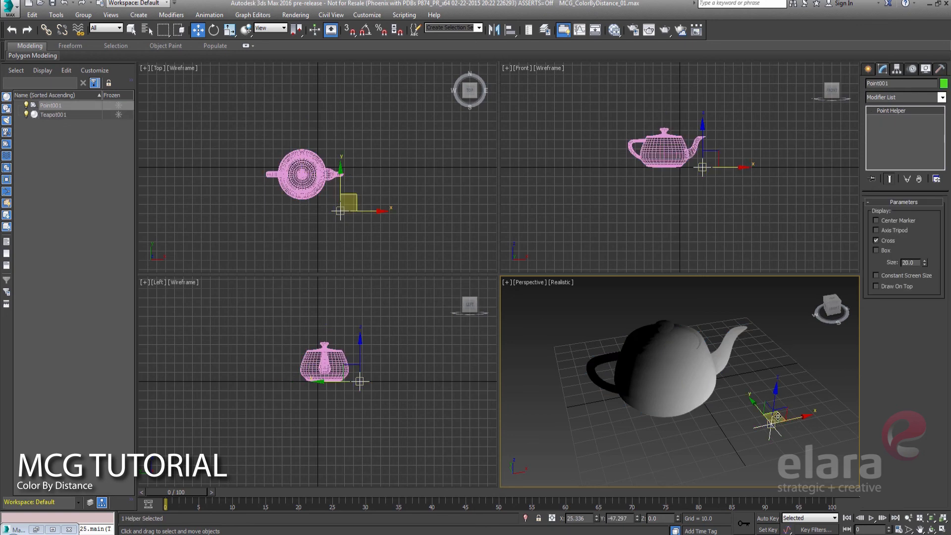
mouse_move(779, 418)
left_mouse_down()
mouse_move(804, 395)
mouse_move(816, 416)
mouse_move(779, 422)
left_mouse_up()
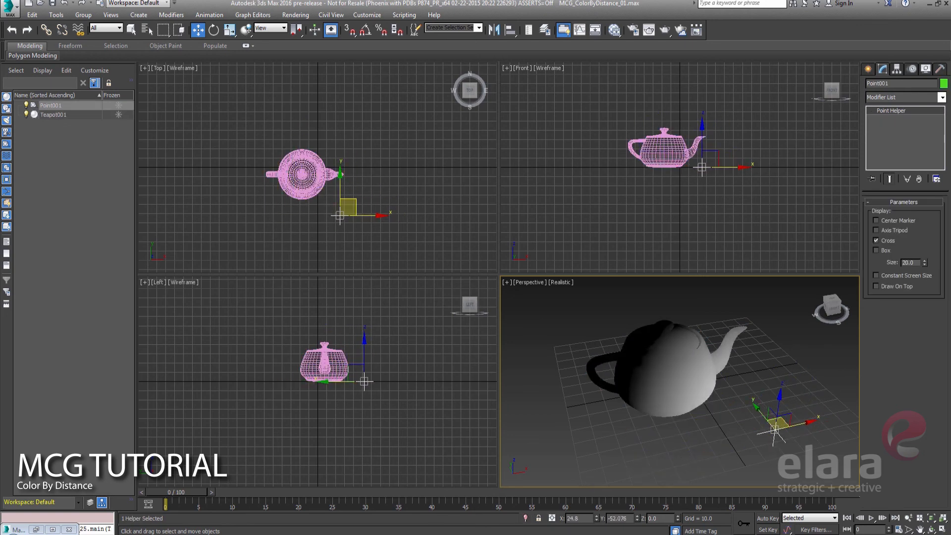
- Bring back the Max Creation Graph window and move the AffectRegion node lower, between the distance group and BlendBlackWhite
right_click(19, 529)
left_click(18, 529)
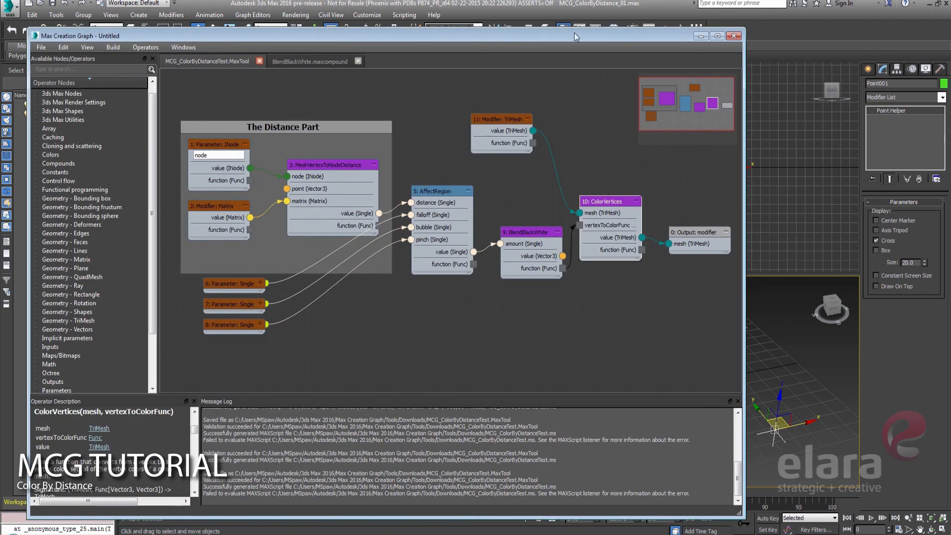
left_click_drag(587, 34, 618, 23)
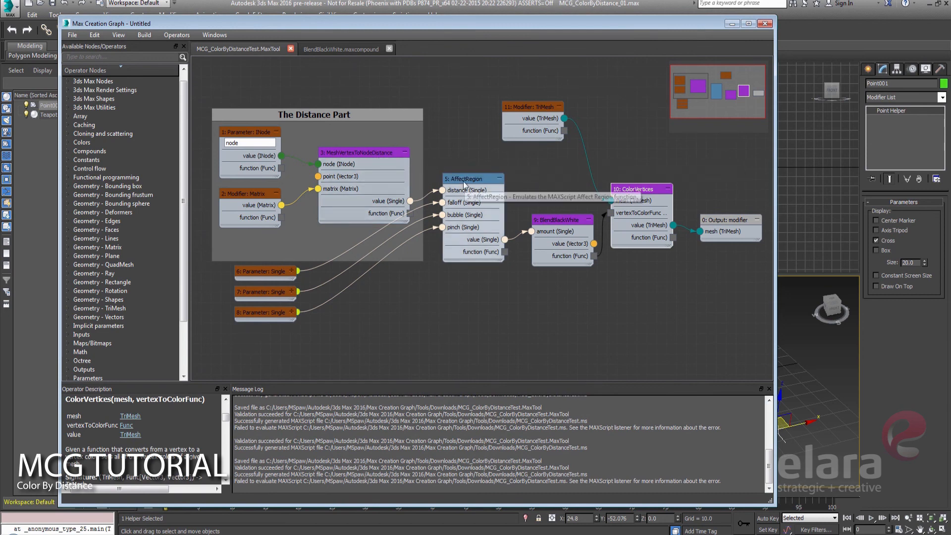
left_click_drag(464, 180, 468, 209)
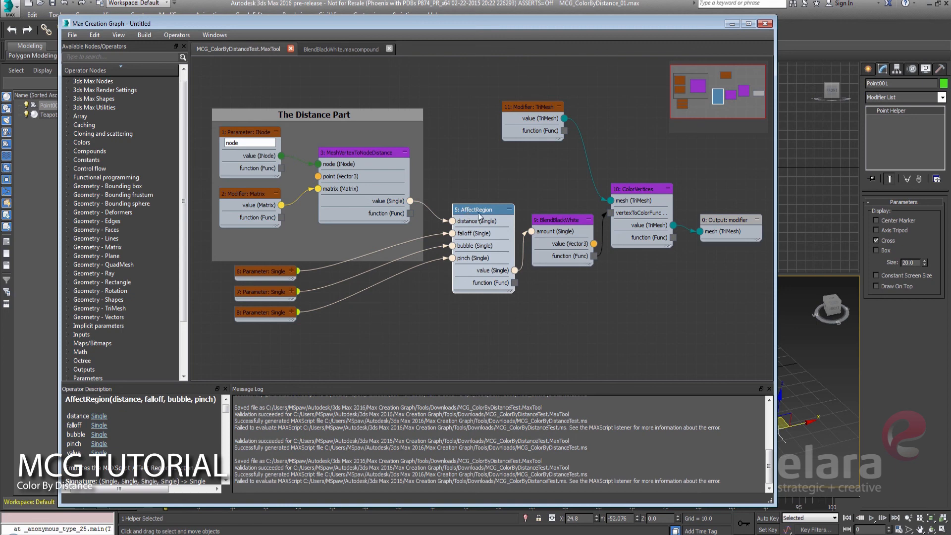
left_click_drag(478, 215, 470, 221)
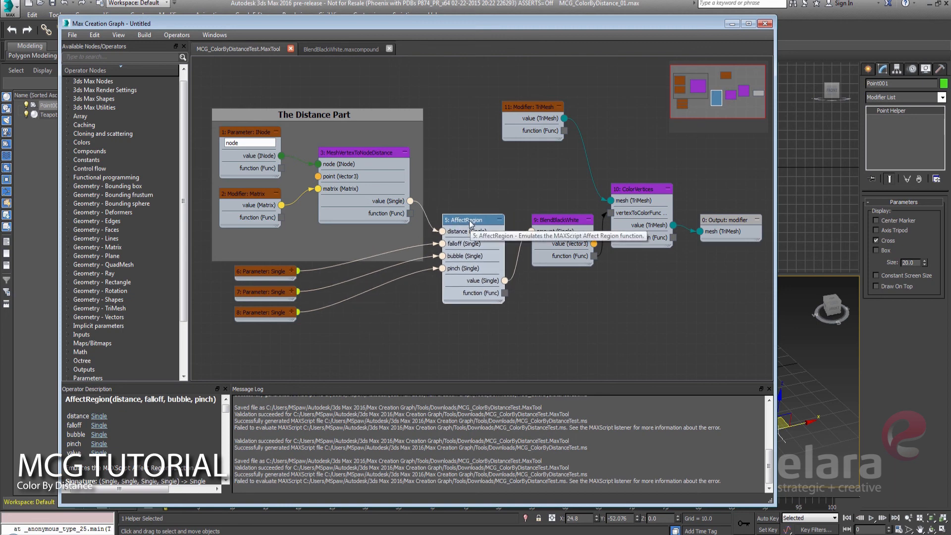
left_click_drag(469, 221, 469, 220)
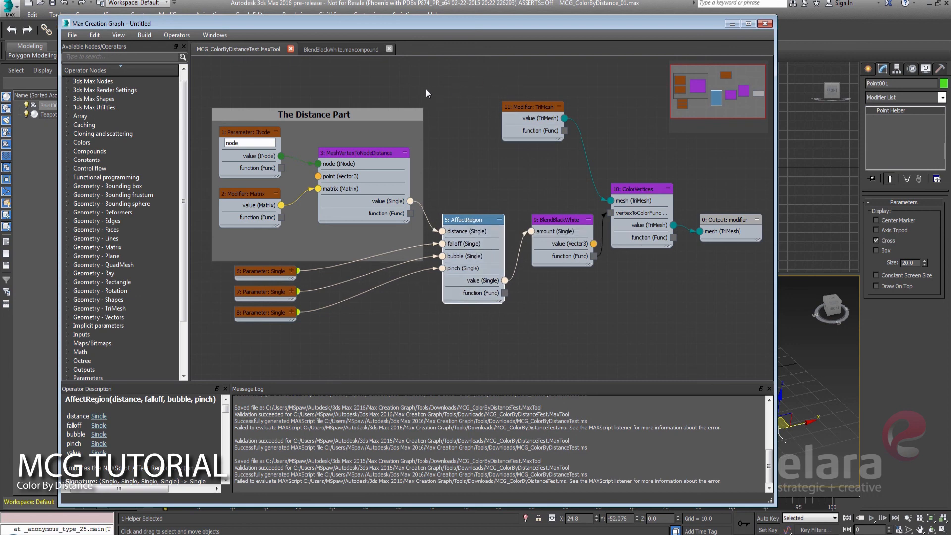